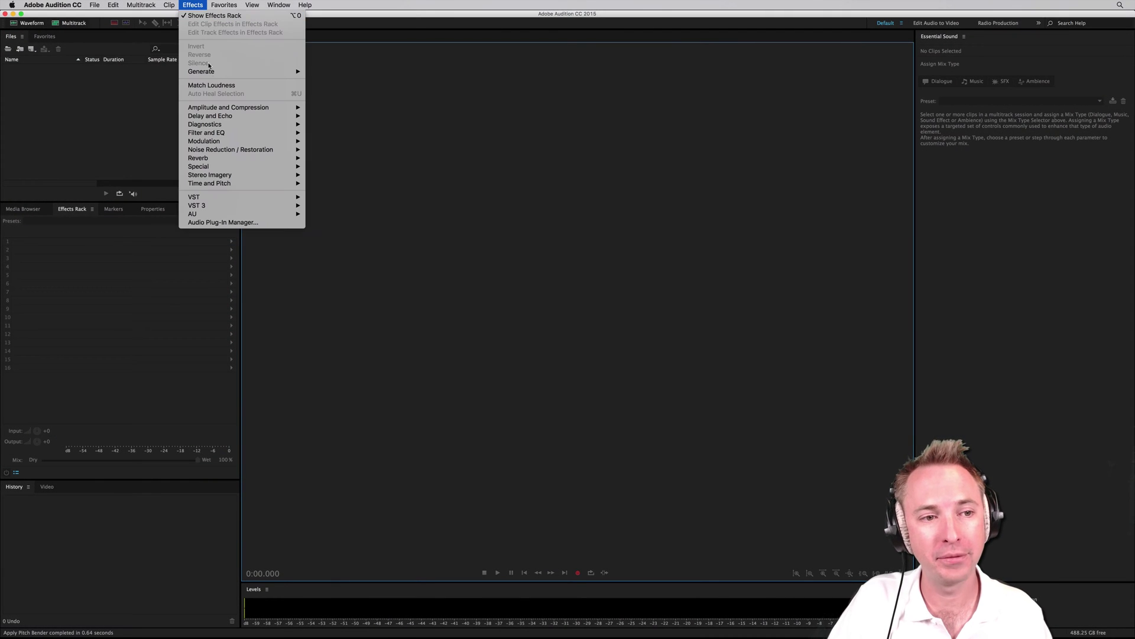
# Generate white noise into a new file, Untitled 3.
pyautogui.click(325, 71)
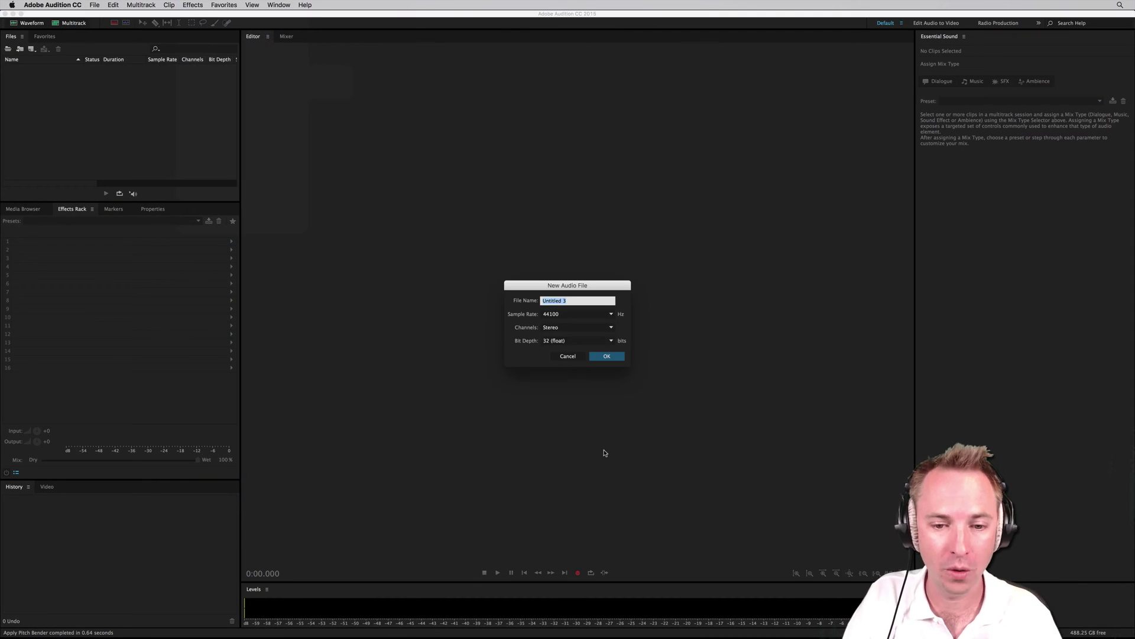
pyautogui.click(608, 357)
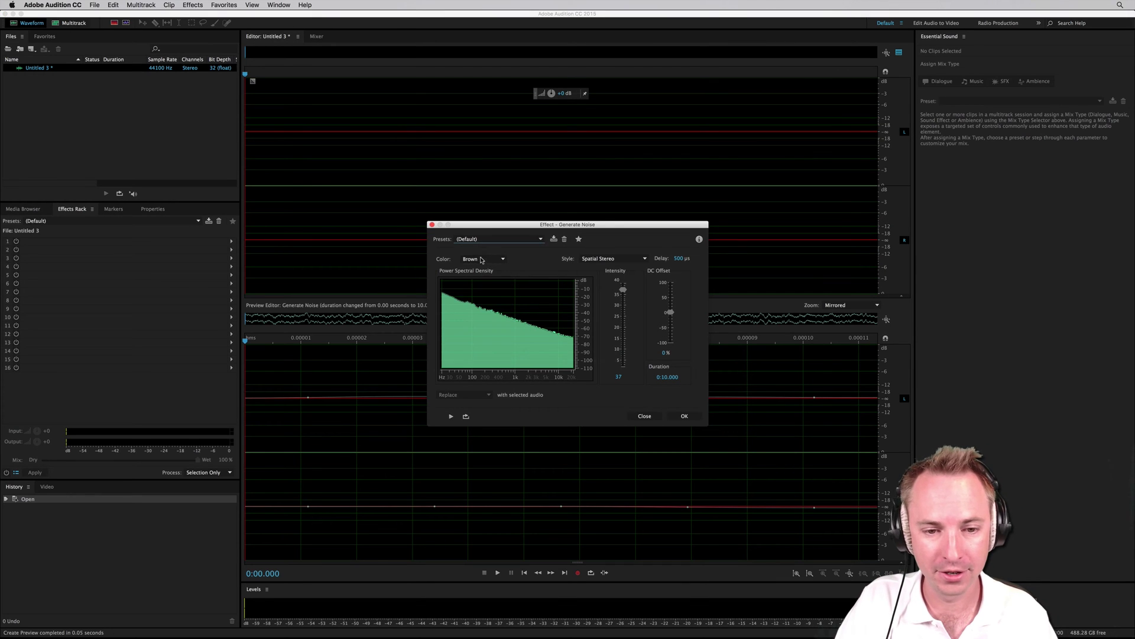
pyautogui.click(481, 259)
pyautogui.click(473, 284)
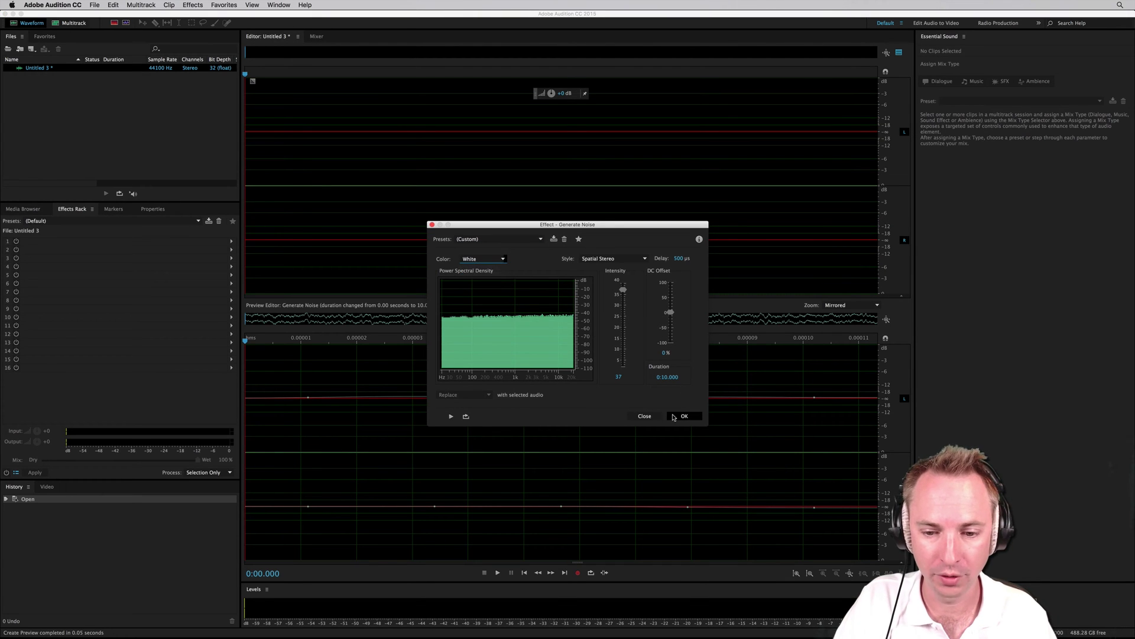
pyautogui.click(680, 417)
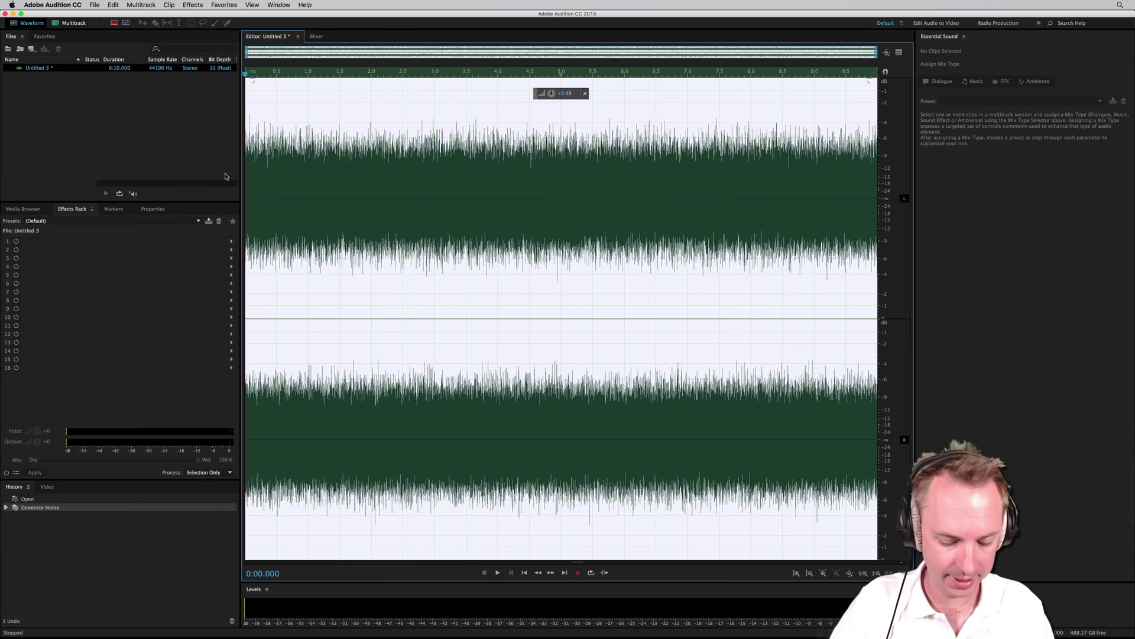
# Generate brown noise into a new file, Untitled 4, and play it back.
pyautogui.press('super+shift+n')
pyautogui.press('Return')
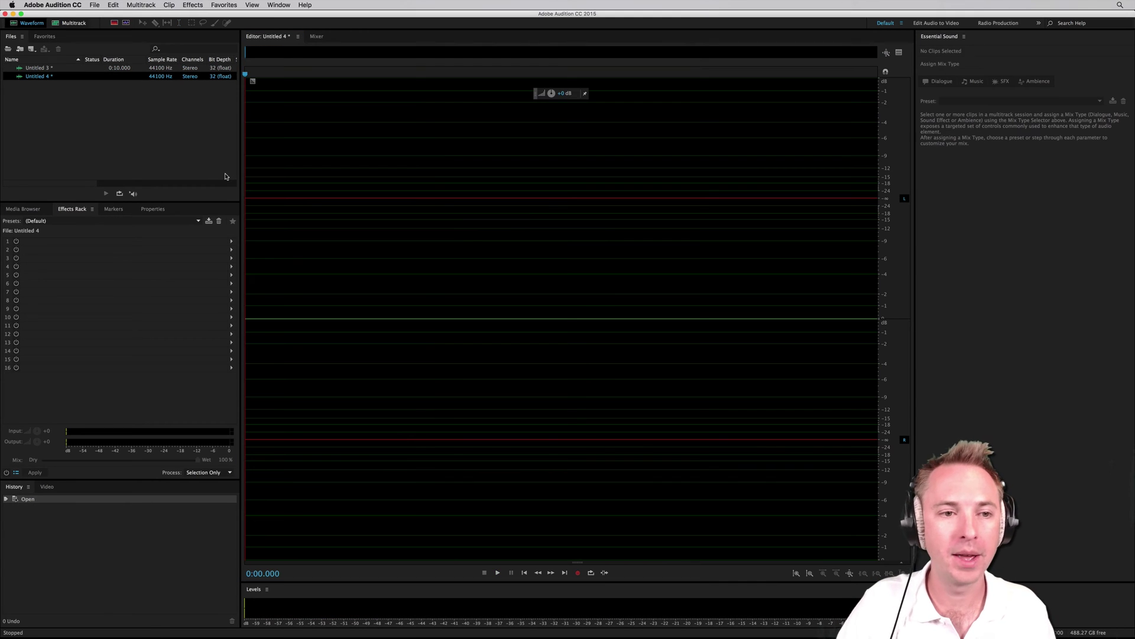
pyautogui.click(187, 9)
pyautogui.moveTo(272, 71)
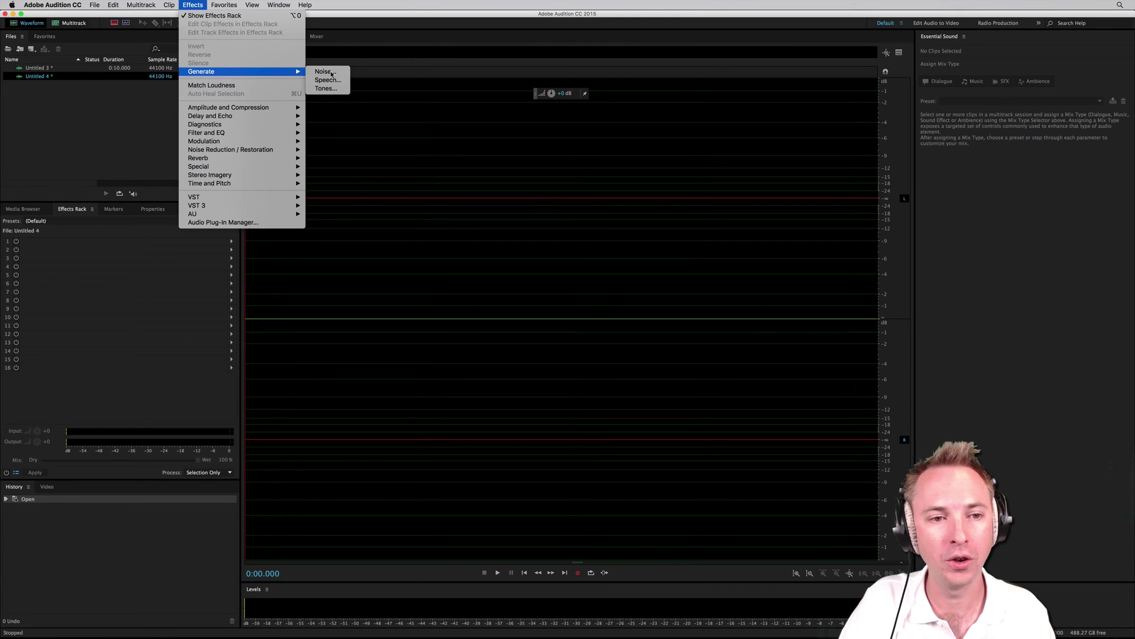
pyautogui.click(324, 71)
pyautogui.click(482, 258)
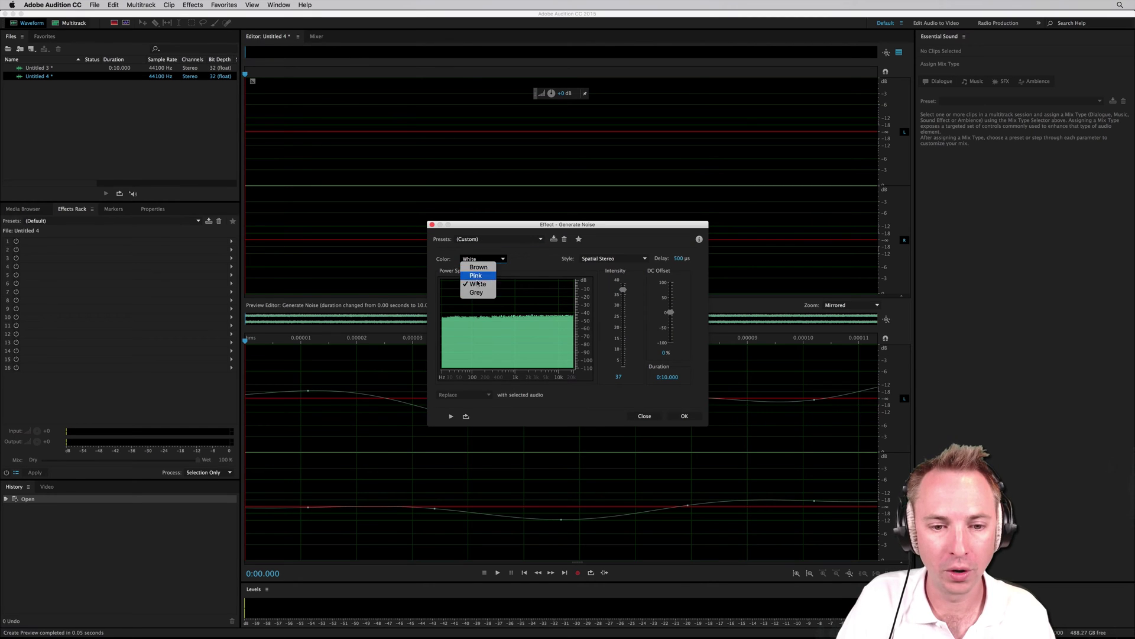
pyautogui.click(478, 267)
pyautogui.press('Return')
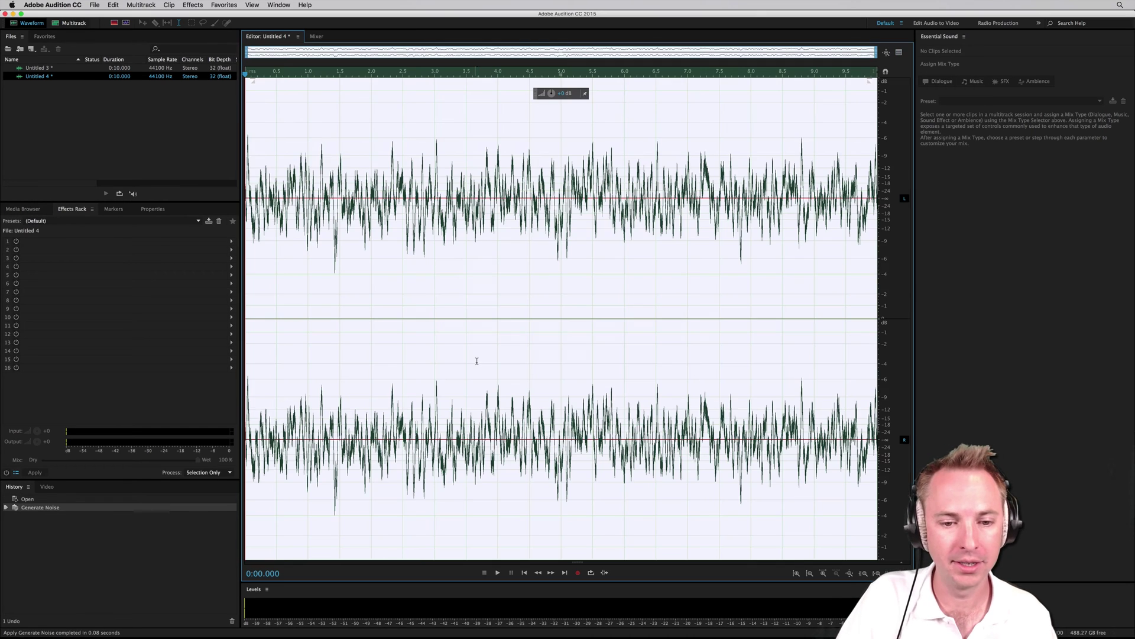
pyautogui.press('space')
pyautogui.press('space')
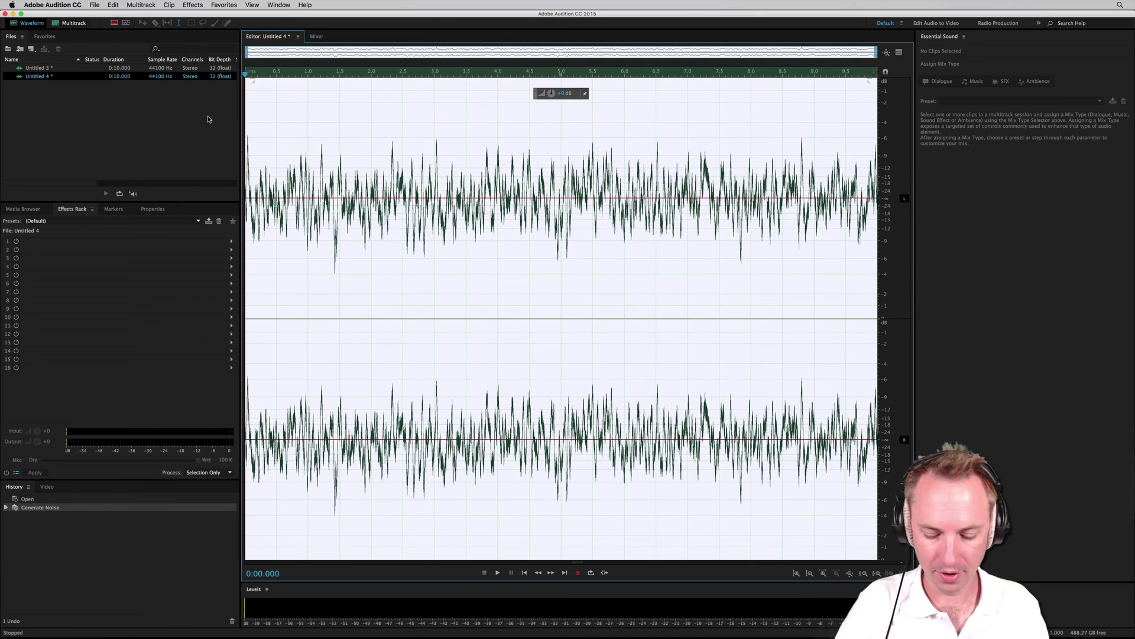
# Generate pink noise into a new file, Untitled 5.
pyautogui.press('super+shift+n')
pyautogui.press('Return')
pyautogui.click(194, 5)
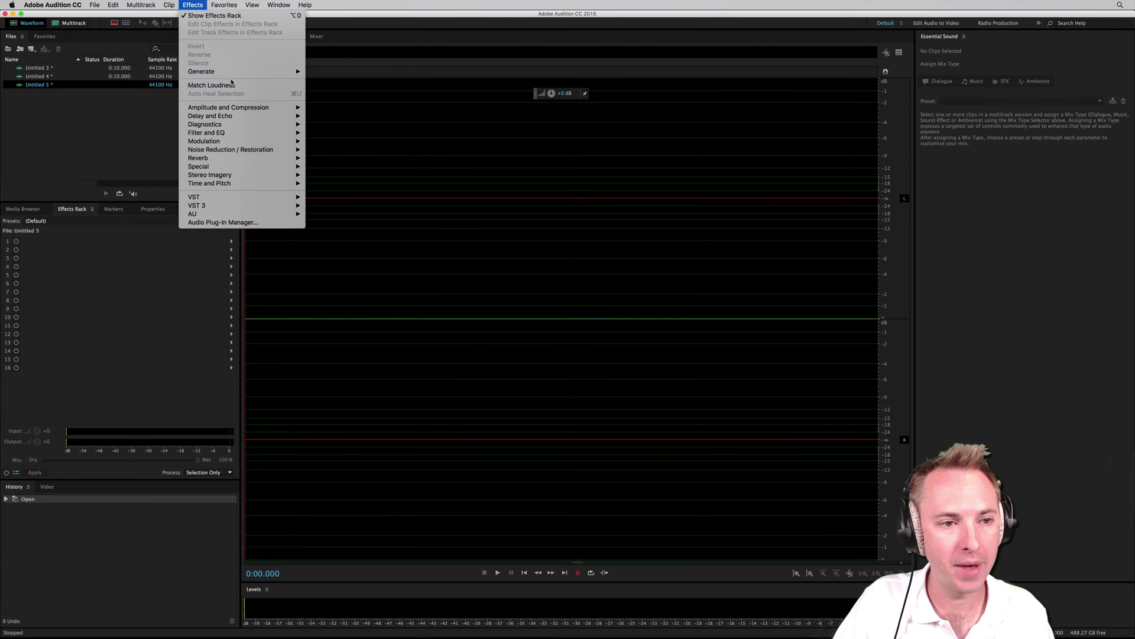
pyautogui.moveTo(246, 74)
pyautogui.click(316, 72)
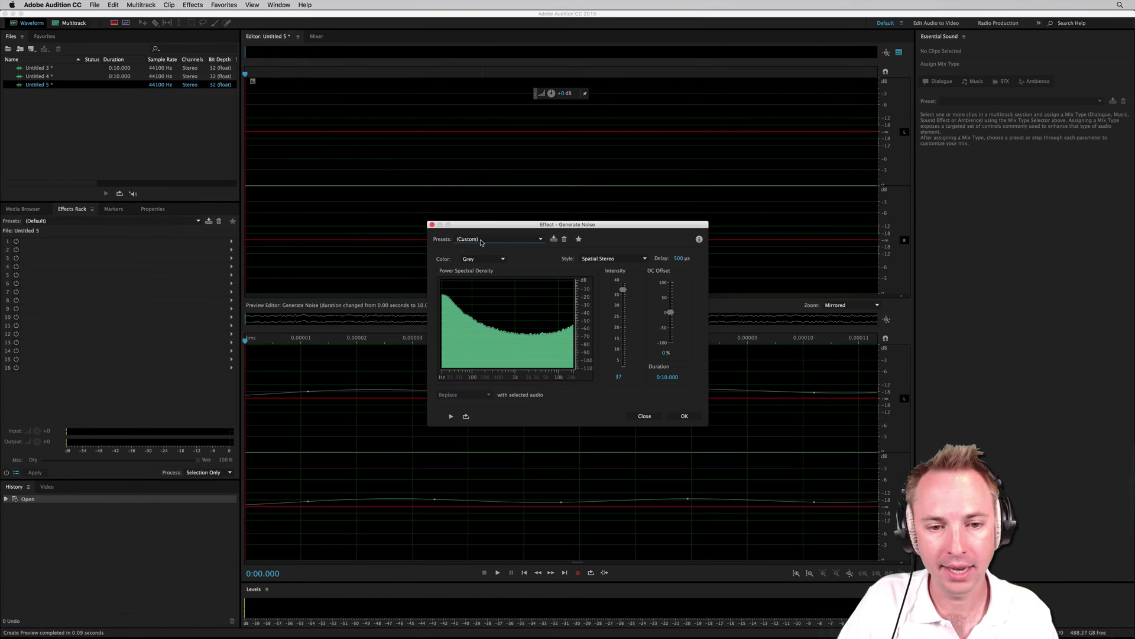
pyautogui.click(482, 258)
pyautogui.click(483, 276)
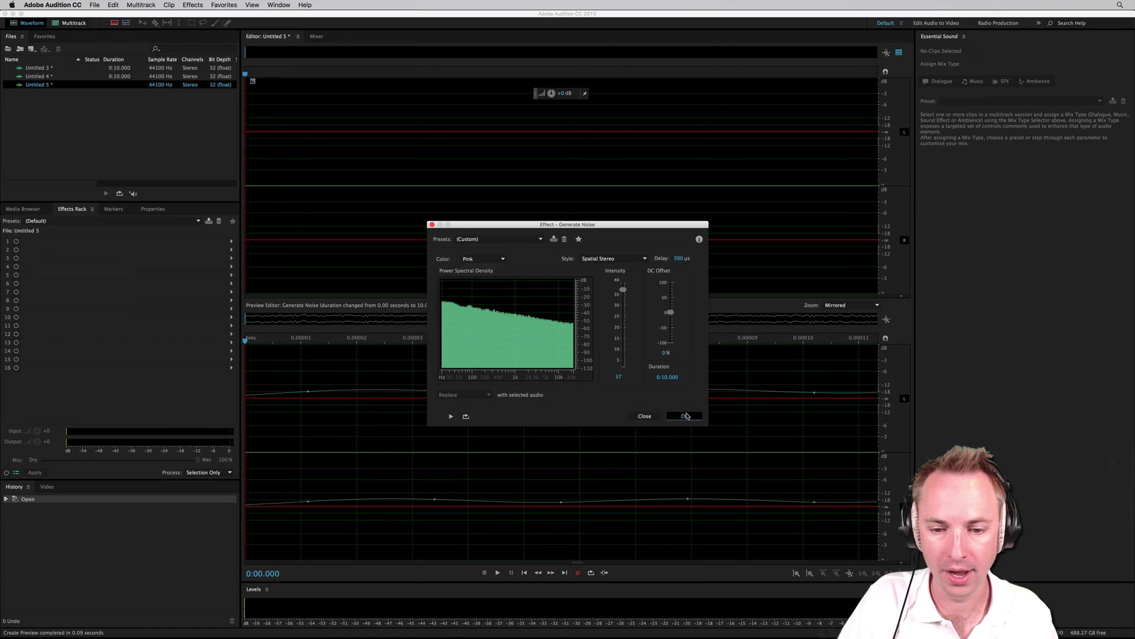
pyautogui.click(684, 416)
# Audition the pink noise, then begin a new multitrack session.
pyautogui.press('space')
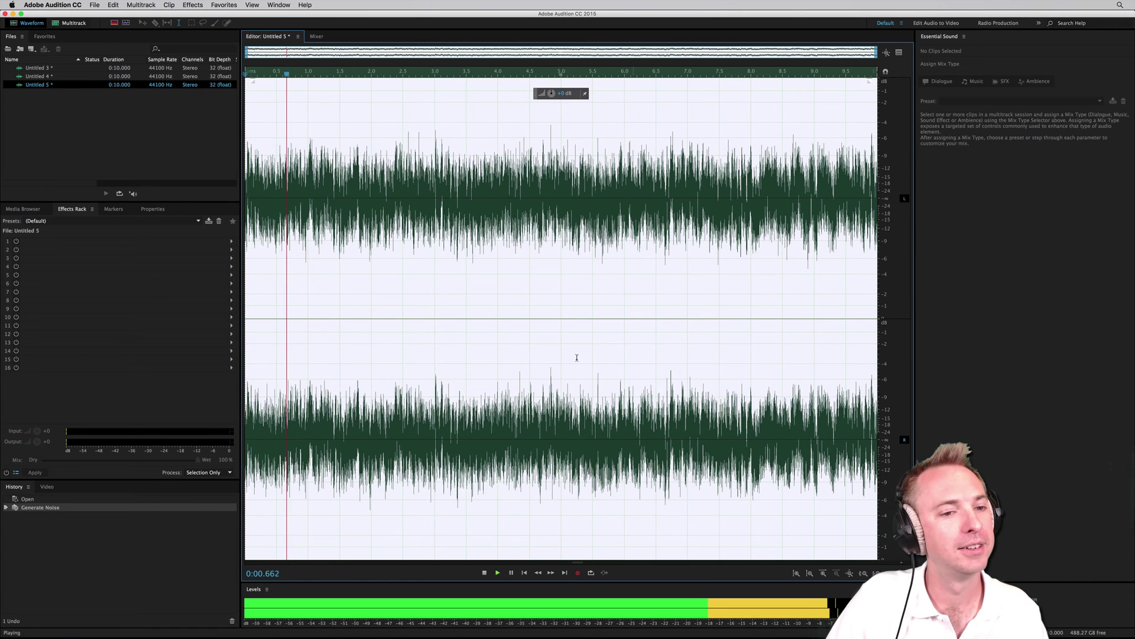
pyautogui.press('space')
pyautogui.click(73, 23)
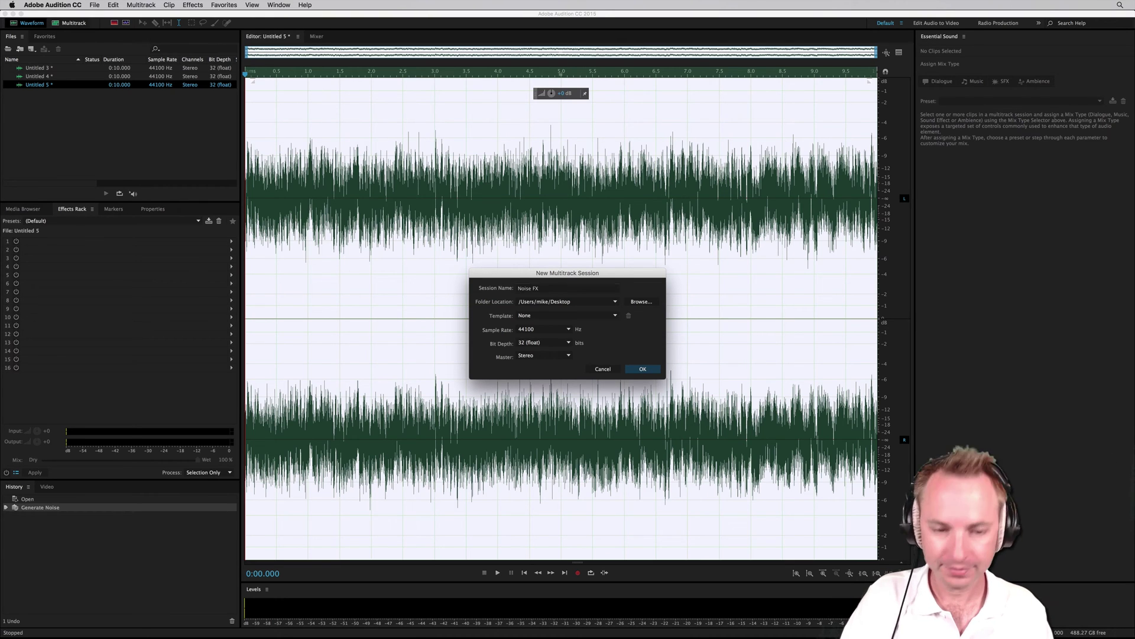
# Create the Noise FX session and place the Untitled 3 and 4 noises on Tracks 1 and 3.
pyautogui.write('Noise FX')
pyautogui.press('Return')
pyautogui.moveTo(50, 78); pyautogui.dragTo(297, 172)
pyautogui.moveTo(42, 85); pyautogui.dragTo(332, 223)
pyautogui.press('space')
pyautogui.scroll(5, 346, 76)
pyautogui.press('space')
# Move the Untitled 5 clip to the session start and lift thin slices from Tracks 2 and 3.
pyautogui.moveTo(449, 176); pyautogui.dragTo(364, 156)
pyautogui.hotkey('ctrl', 'a')
pyautogui.press('Delete')
pyautogui.press('Delete')
pyautogui.press('Delete')
pyautogui.press('Delete')
pyautogui.click(390, 220)
pyautogui.click(391, 219)
pyautogui.press('Delete')
pyautogui.moveTo(391, 215); pyautogui.dragTo(430, 244)
pyautogui.press('Delete')
pyautogui.moveTo(406, 185); pyautogui.dragTo(411, 185)
pyautogui.press('Delete')
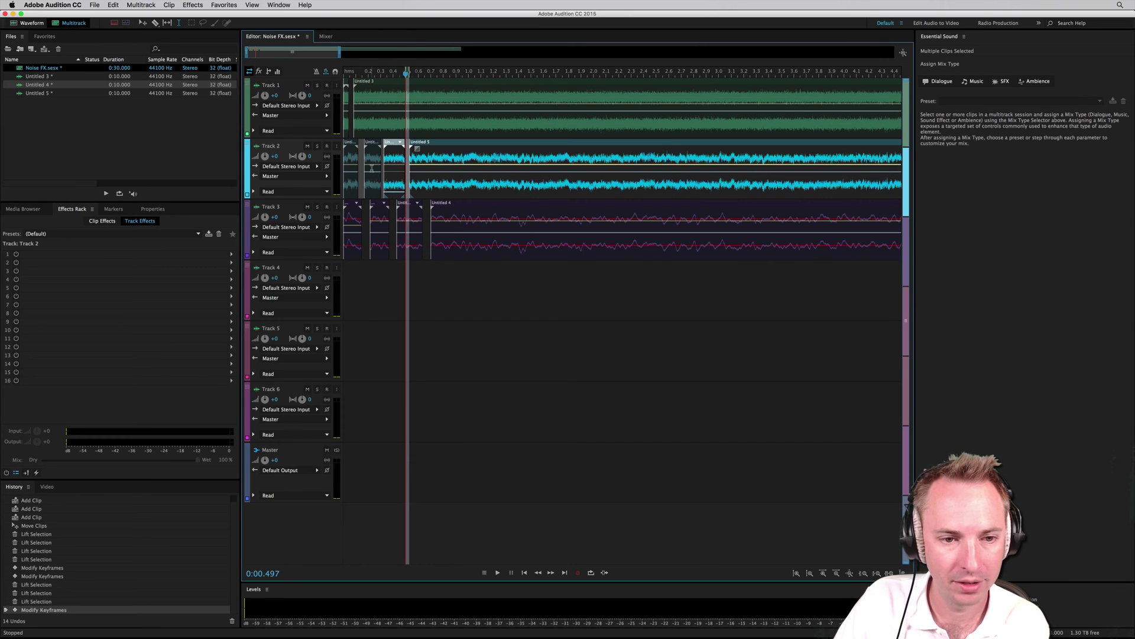
pyautogui.click(372, 176)
pyautogui.click(373, 153)
# Lift ranges from Track 1 and the 0.95–1.85 s span, and delete the leftover clips.
pyautogui.moveTo(362, 96); pyautogui.dragTo(435, 96)
pyautogui.press('Delete')
pyautogui.press('Delete')
pyautogui.press('Delete')
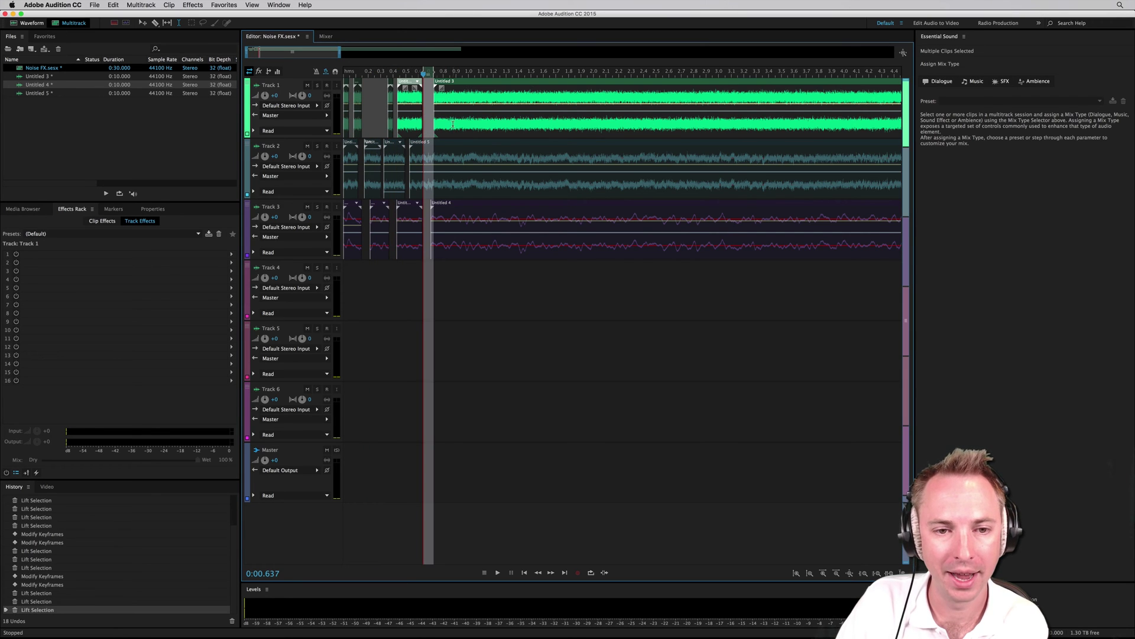
pyautogui.moveTo(575, 290); pyautogui.dragTo(453, 96)
pyautogui.press('Delete')
pyautogui.click(610, 226)
pyautogui.press('Delete')
pyautogui.click(586, 166)
pyautogui.press('Delete')
pyautogui.click(581, 118)
pyautogui.press('Delete')
# Play the chopped noise bursts from about 0.15 s.
pyautogui.click(363, 77)
pyautogui.press('space')
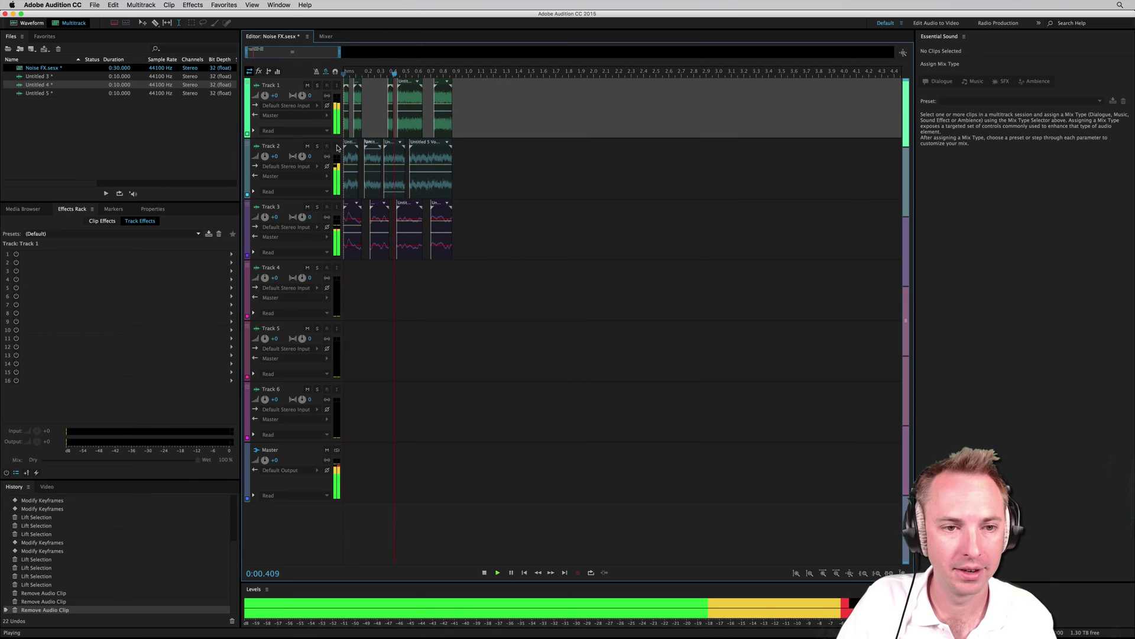
pyautogui.press('space')
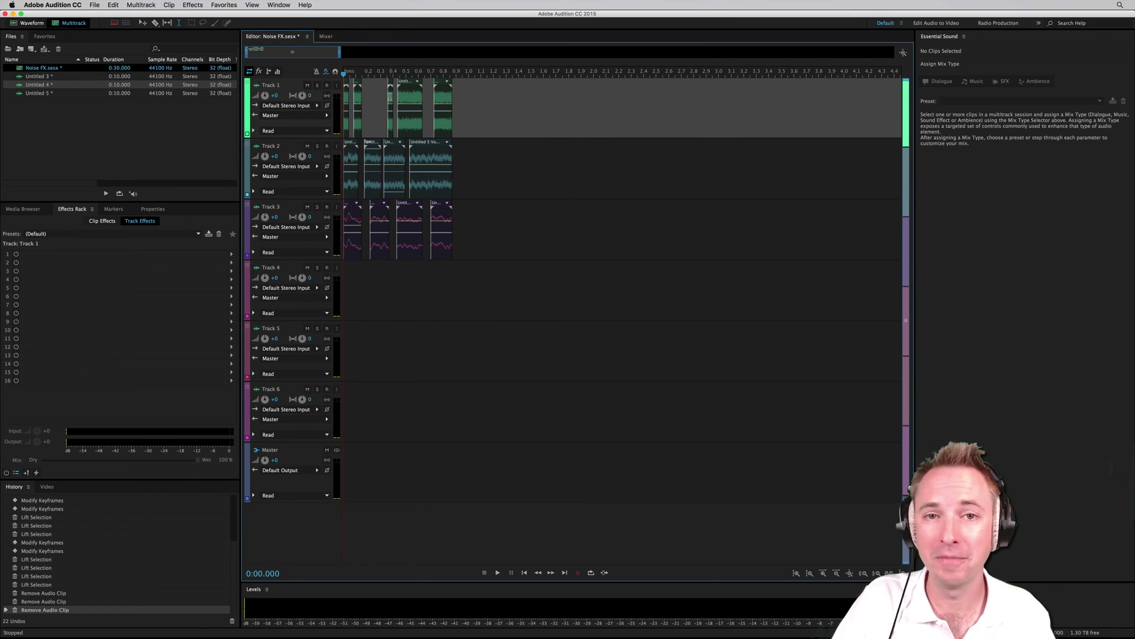
# Pan Track 3 left and Track 1 right, and listen to the panned mix.
pyautogui.moveTo(302, 217); pyautogui.dragTo(303, 244)
pyautogui.moveTo(303, 95); pyautogui.dragTo(306, 77)
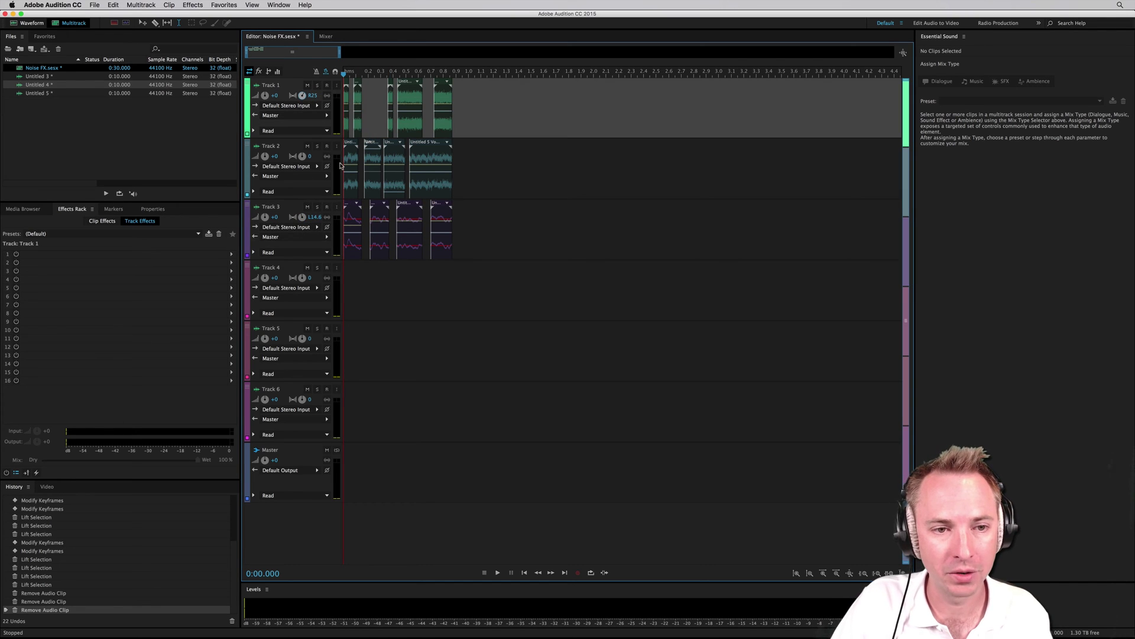
pyautogui.press('space')
pyautogui.press('space')
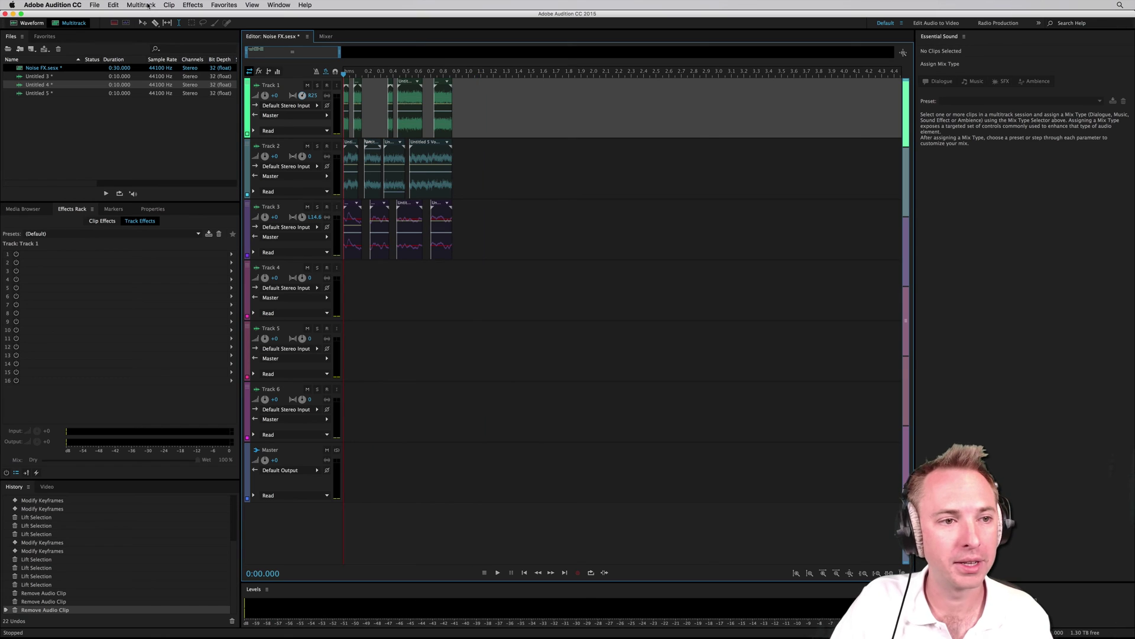
# Mix the entire session down to Noise FX Mixdown 1 and play it.
pyautogui.click(134, 4)
pyautogui.moveTo(195, 43)
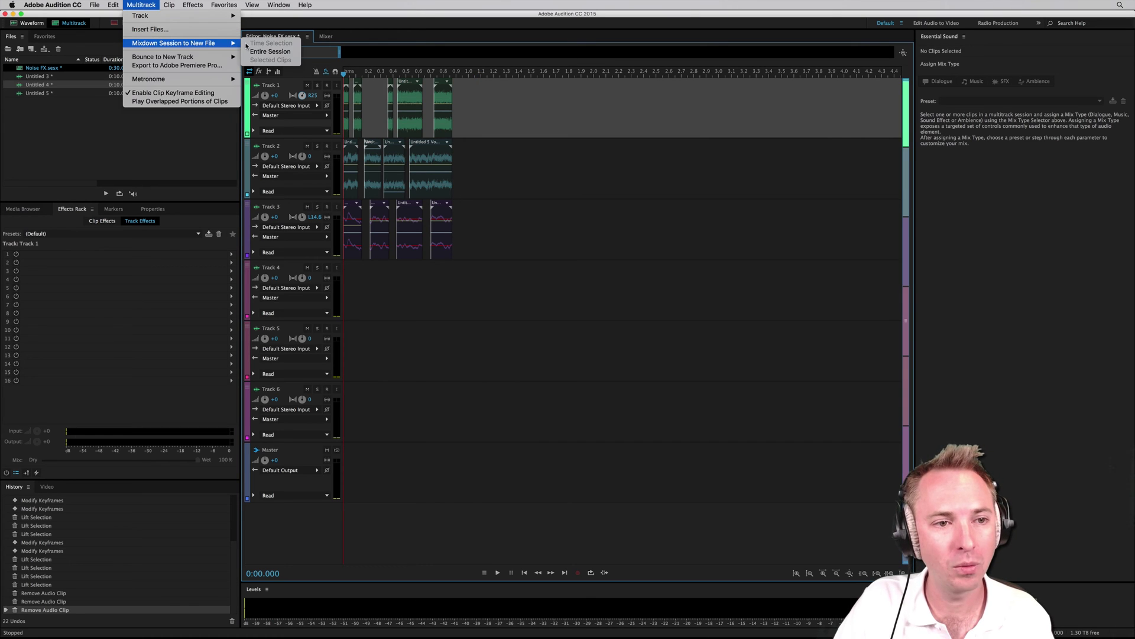
pyautogui.click(263, 46)
pyautogui.press('space')
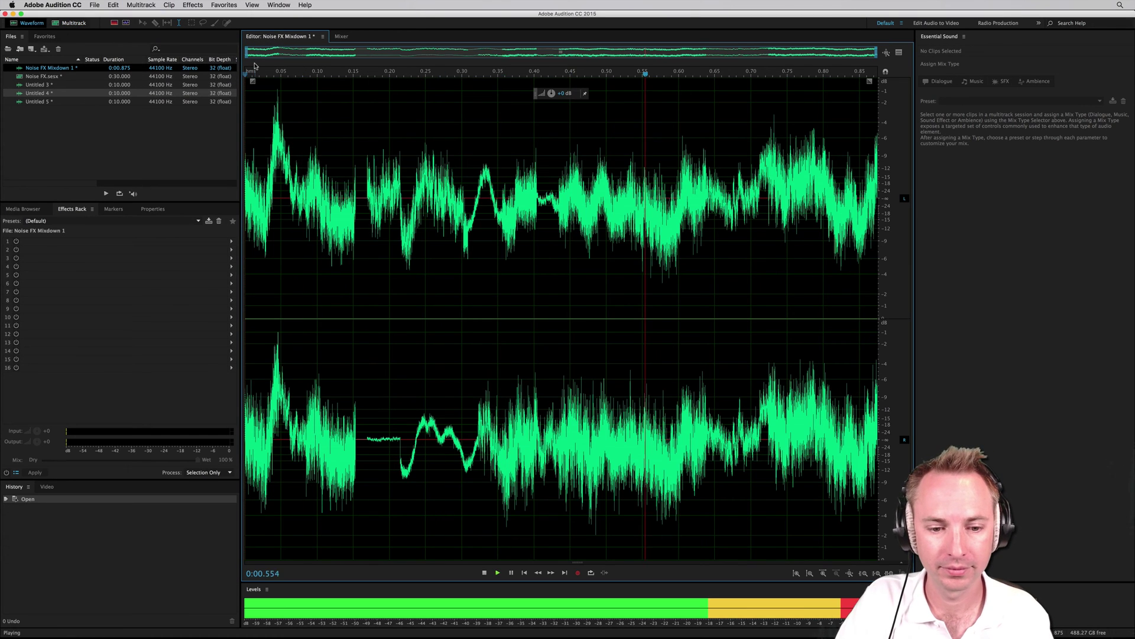
pyautogui.press('space')
# Place Noise FX Mixdown 1 on Track 1 near 1.5 s and time-stretch it to 145%.
pyautogui.click(66, 24)
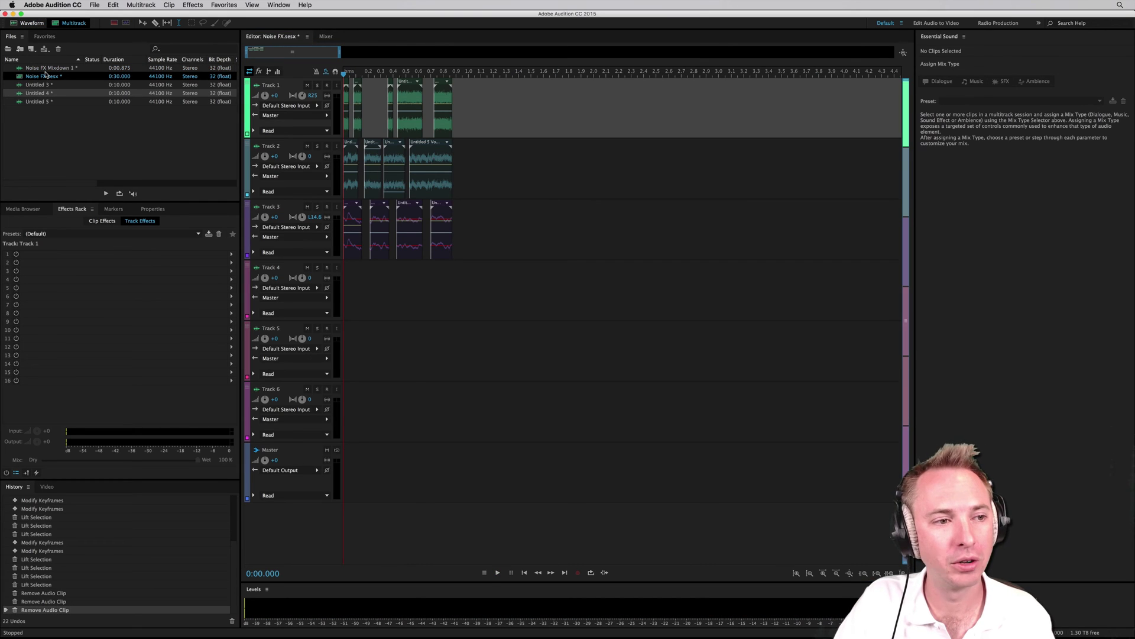
pyautogui.moveTo(45, 74); pyautogui.dragTo(535, 106)
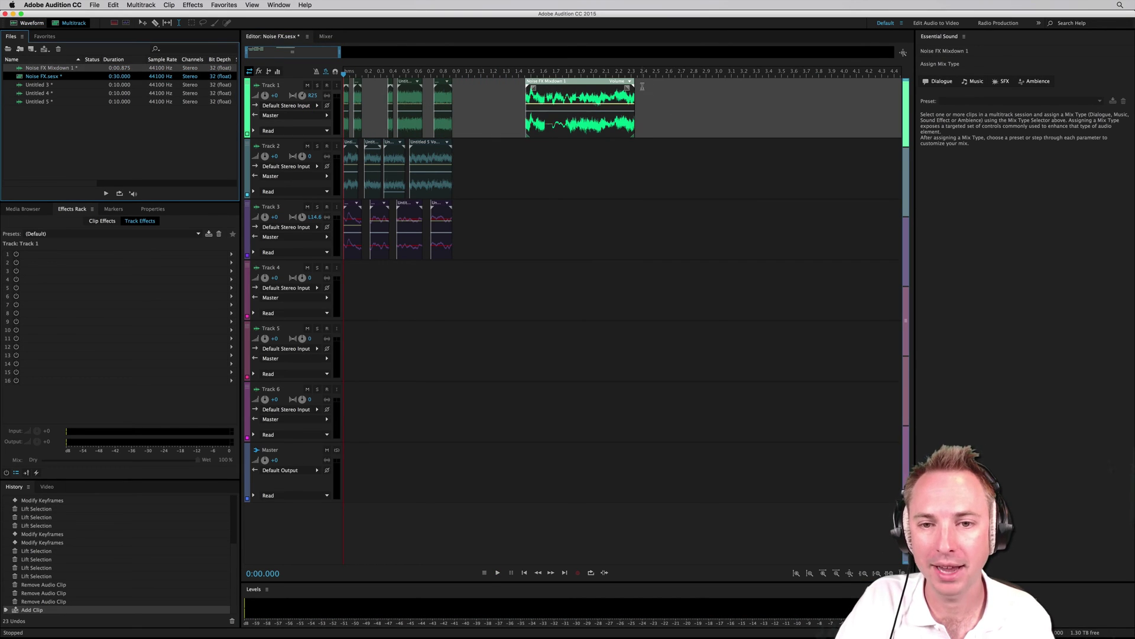
pyautogui.moveTo(638, 92); pyautogui.dragTo(819, 89)
pyautogui.click(518, 73)
pyautogui.press('space')
pyautogui.press('space')
pyautogui.press('space')
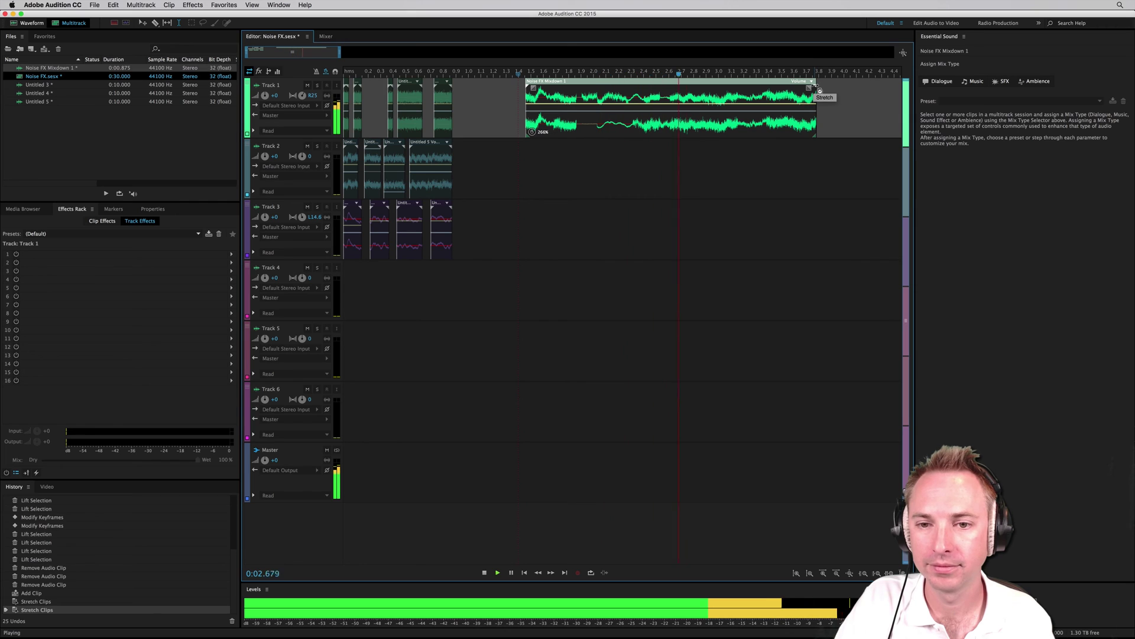
pyautogui.press('space')
pyautogui.moveTo(819, 90); pyautogui.dragTo(684, 93)
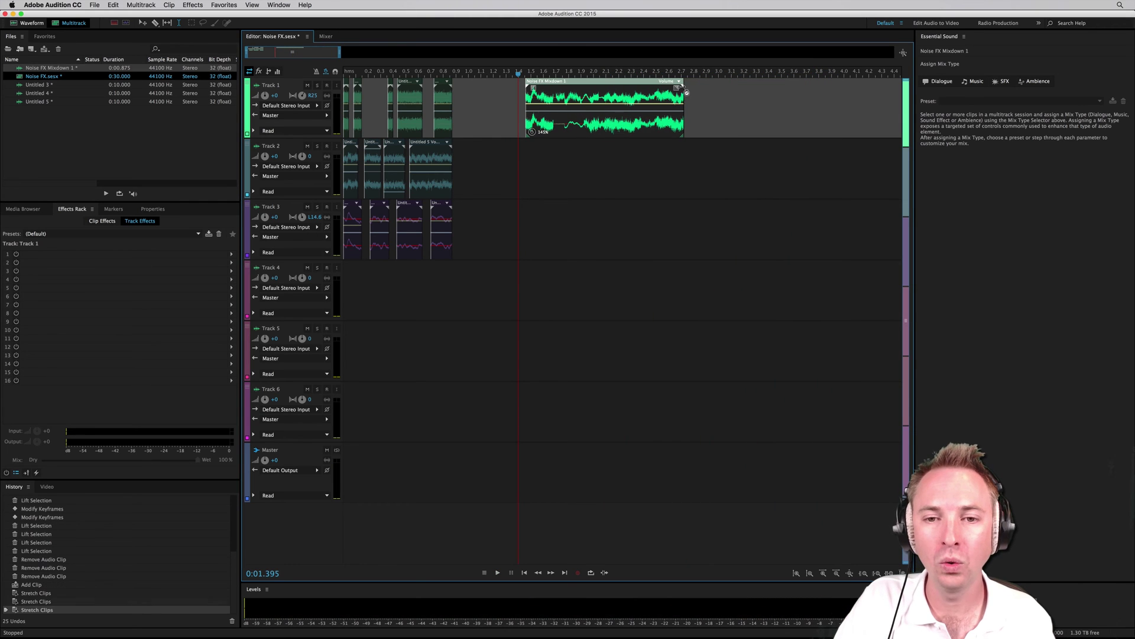
pyautogui.click(518, 97)
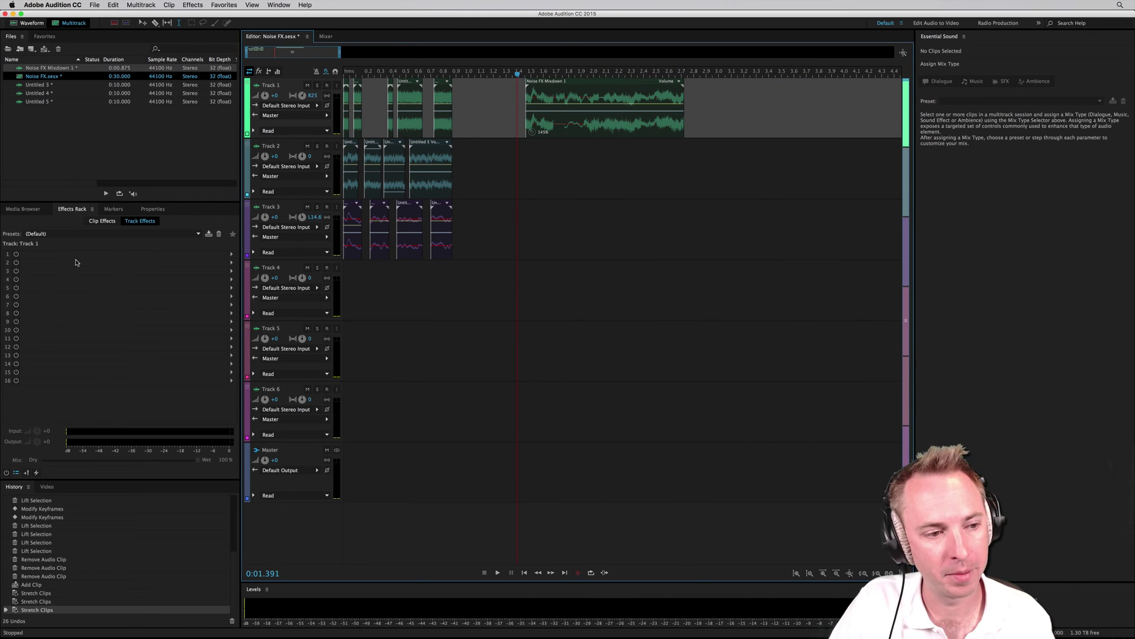
# Add Studio Reverb to Track 1's effects rack and listen to it.
pyautogui.click(231, 255)
pyautogui.moveTo(263, 326)
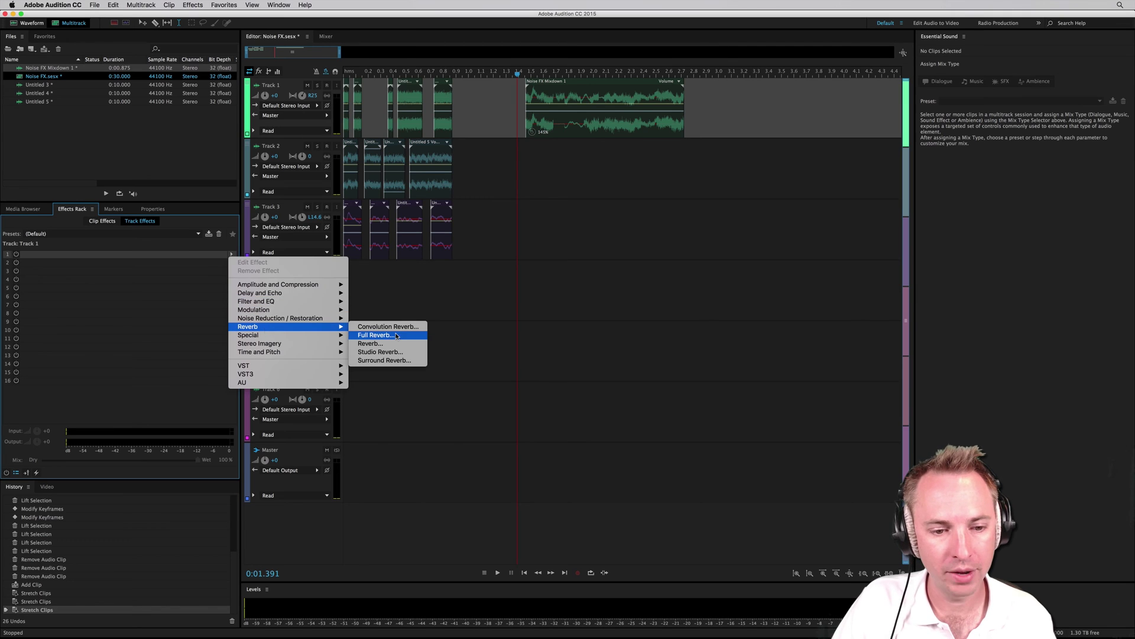
pyautogui.click(380, 352)
pyautogui.press('space')
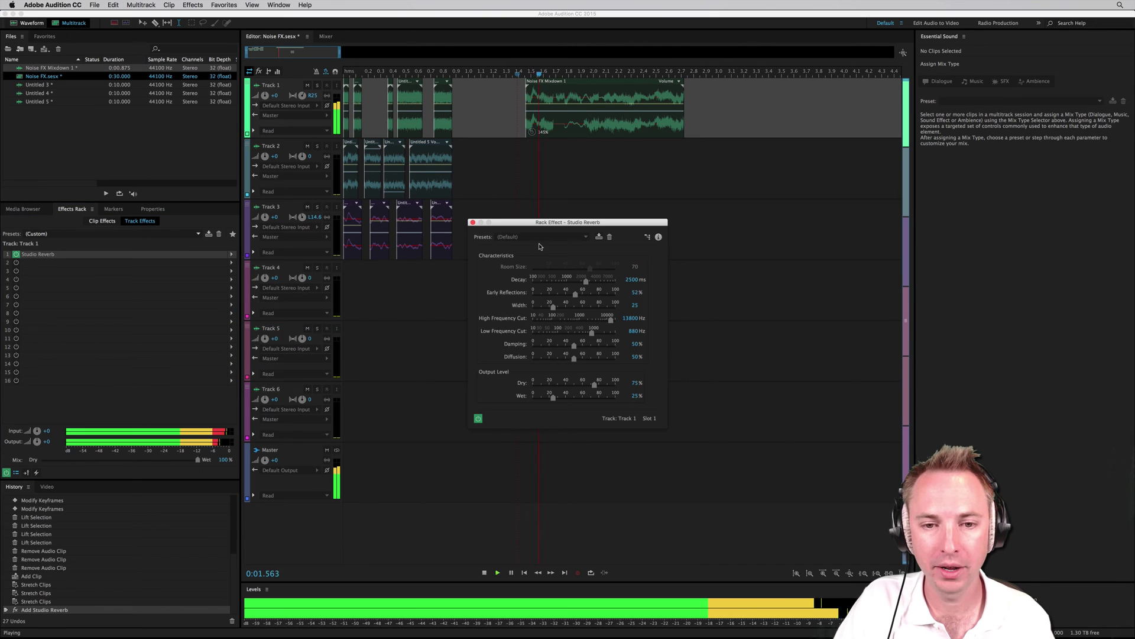
pyautogui.press('space')
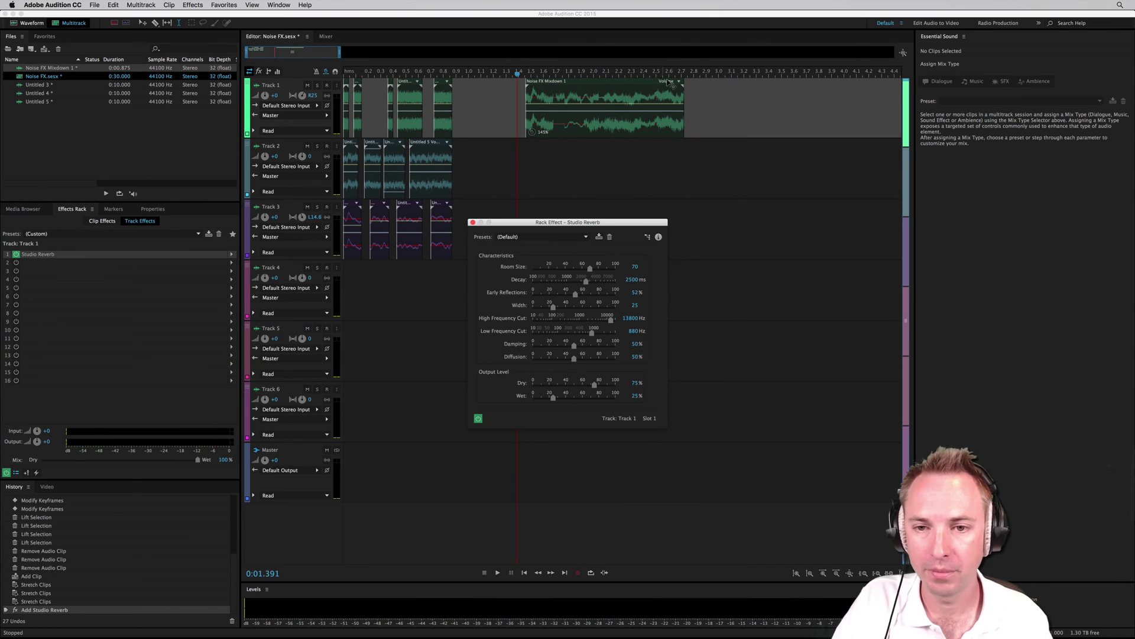
# Stretch the Noise FX Mixdown 1 clip to 95% and play it back.
pyautogui.moveTo(682, 86); pyautogui.dragTo(629, 89)
pyautogui.press('space')
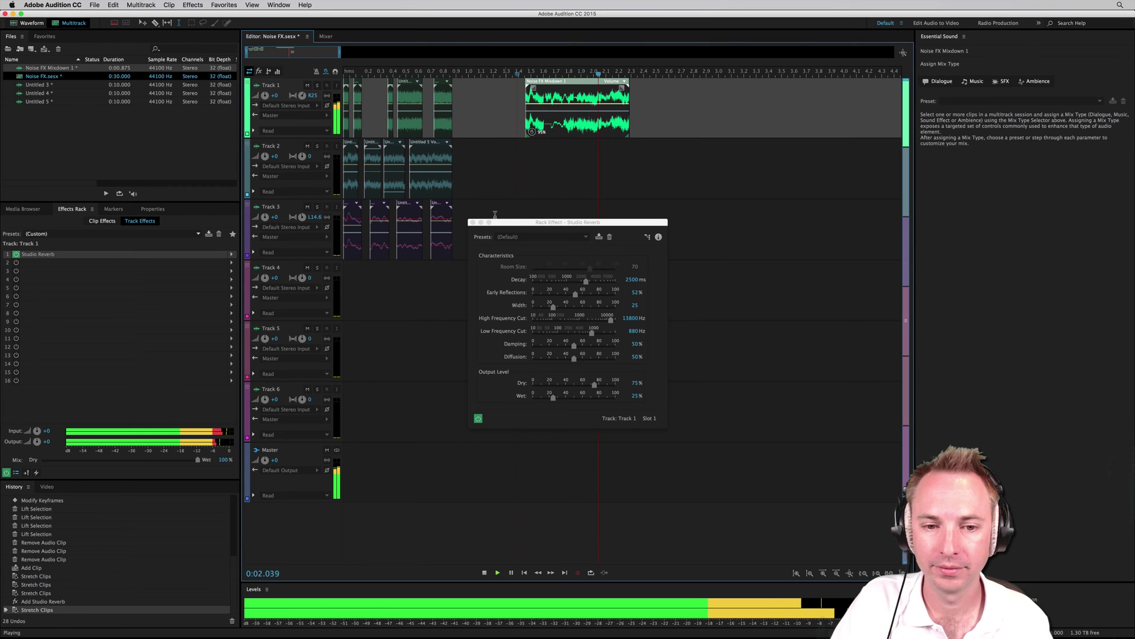
pyautogui.press('space')
pyautogui.click(473, 222)
# Mix the 1.42–4.15 s time selection down to a new file, Noise FX Mixdown 2.
pyautogui.click(528, 151)
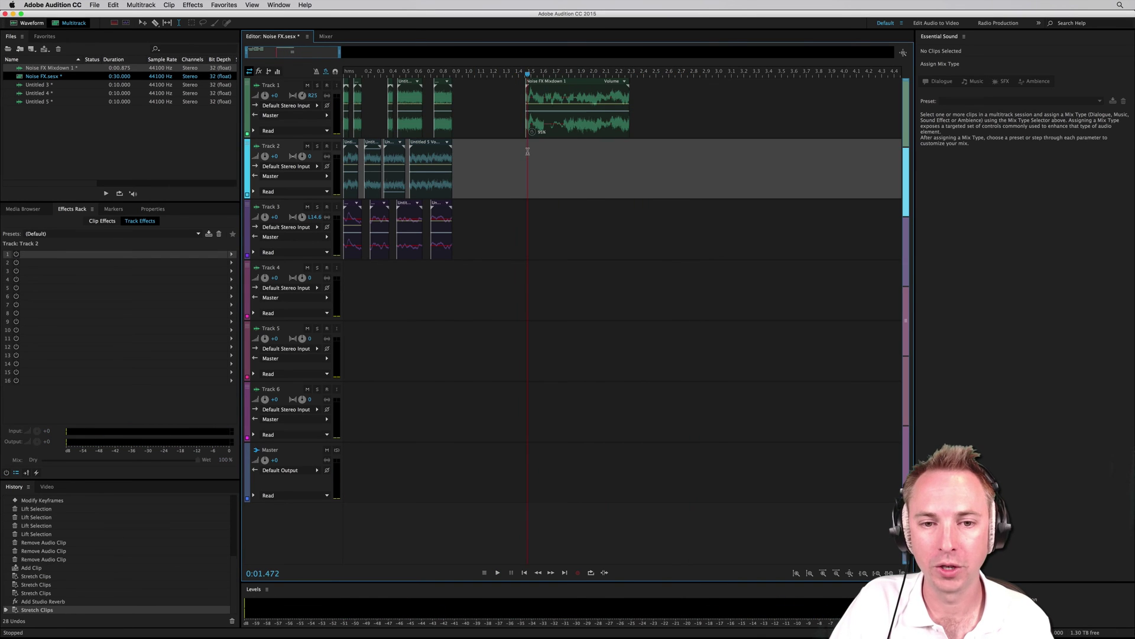
pyautogui.moveTo(521, 152); pyautogui.dragTo(868, 156)
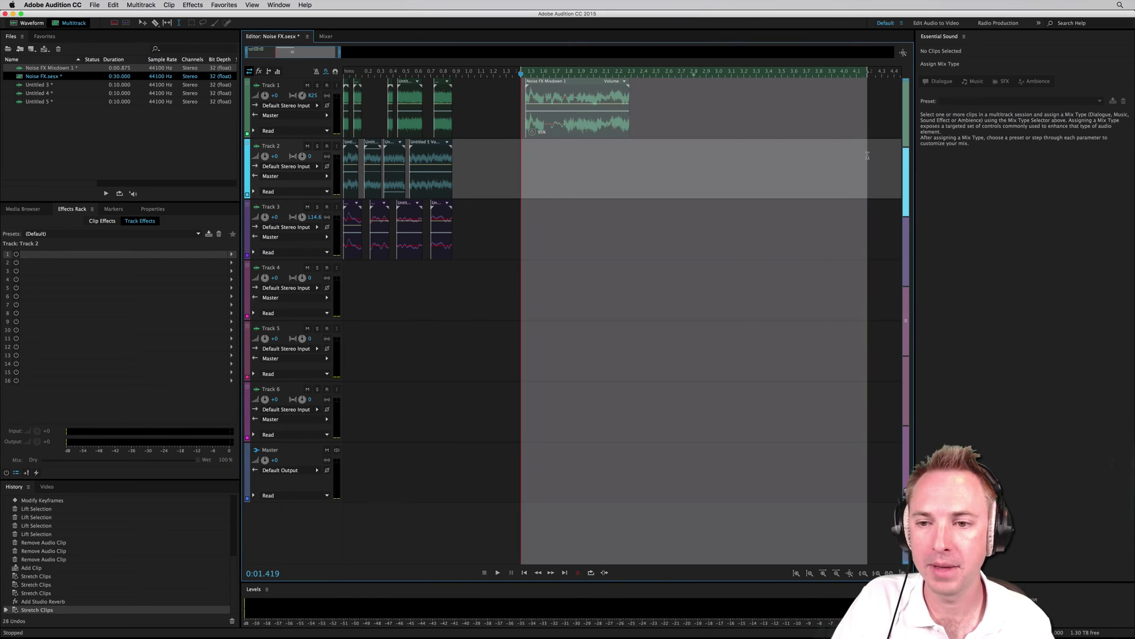
pyautogui.click(140, 7)
pyautogui.moveTo(195, 43)
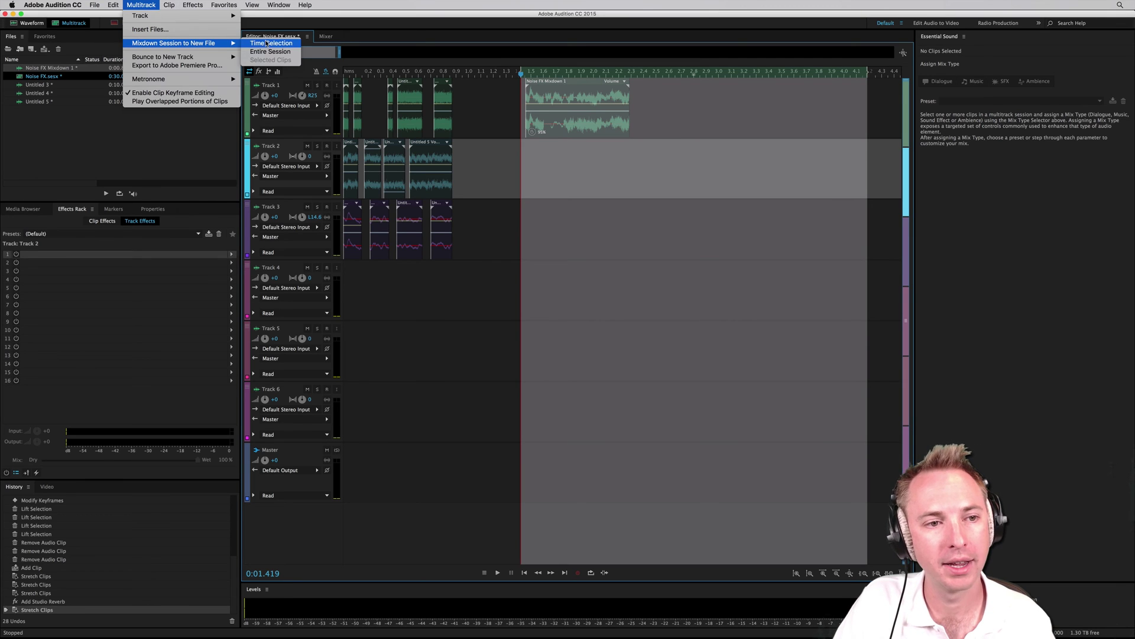
pyautogui.click(267, 43)
# Open Pitch Bender with the Turntable Losing Power preset and preview the bend.
pyautogui.press('space')
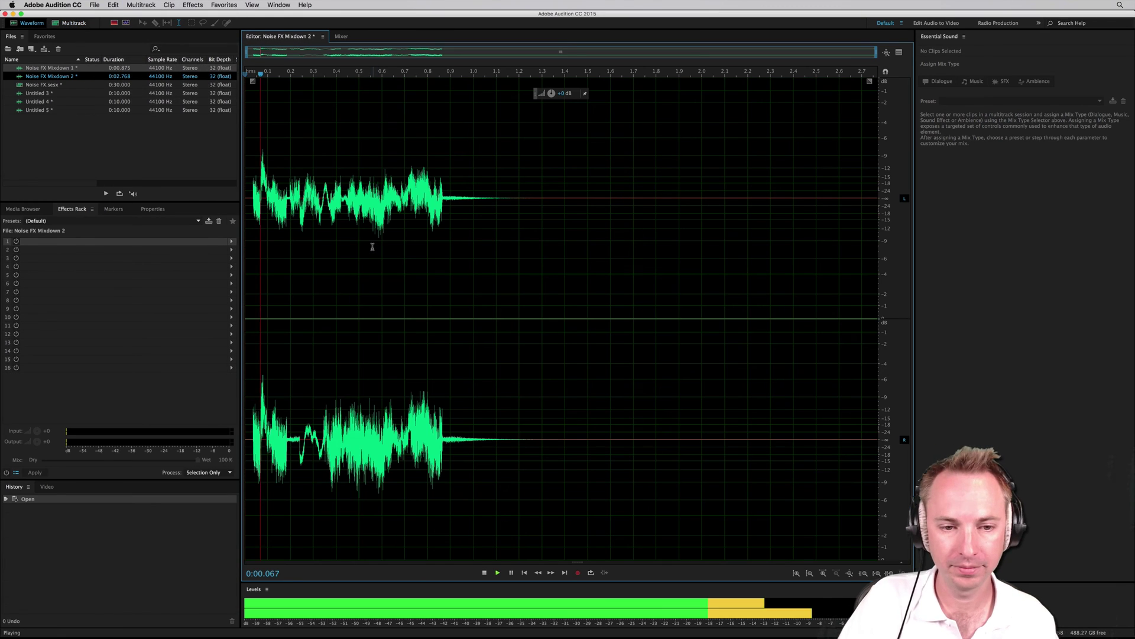
pyautogui.press('space')
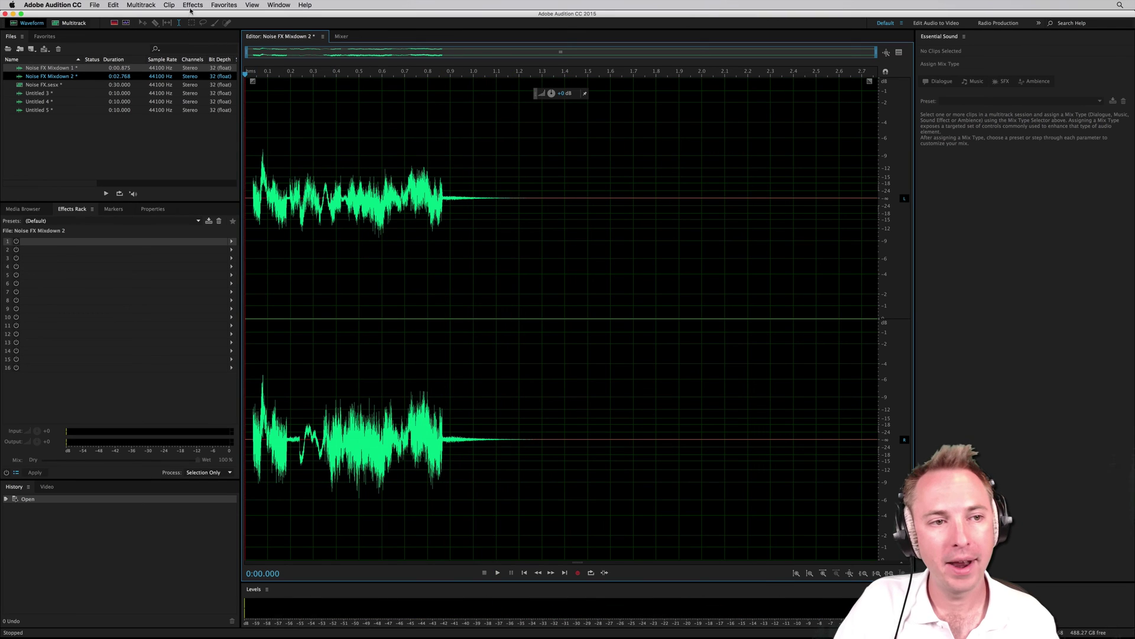
pyautogui.click(191, 7)
pyautogui.moveTo(269, 186)
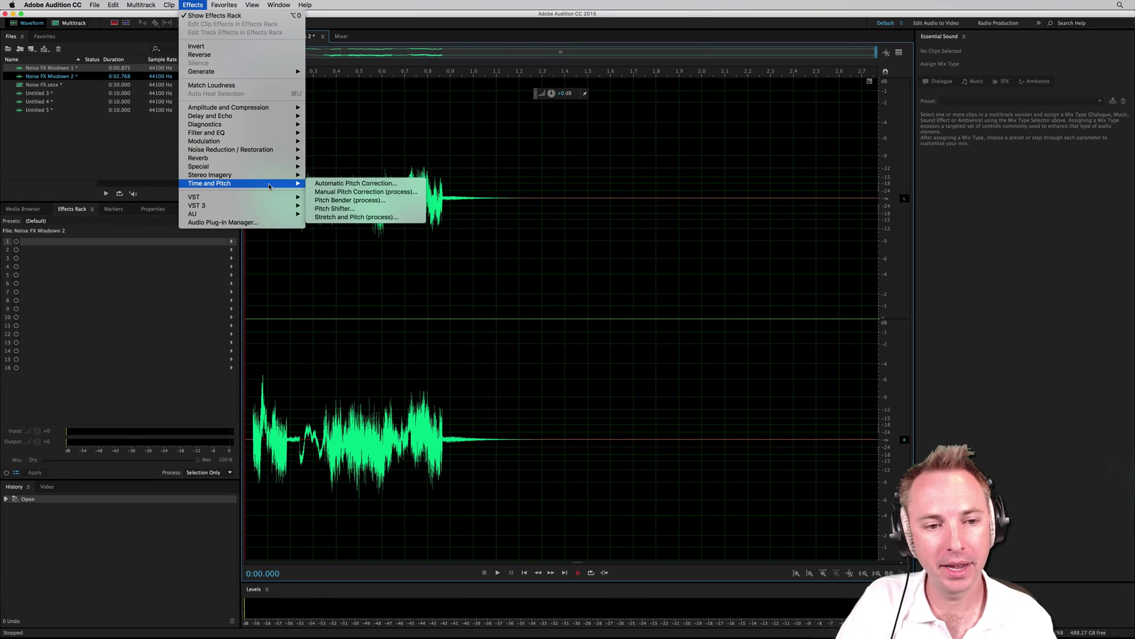
pyautogui.click(348, 201)
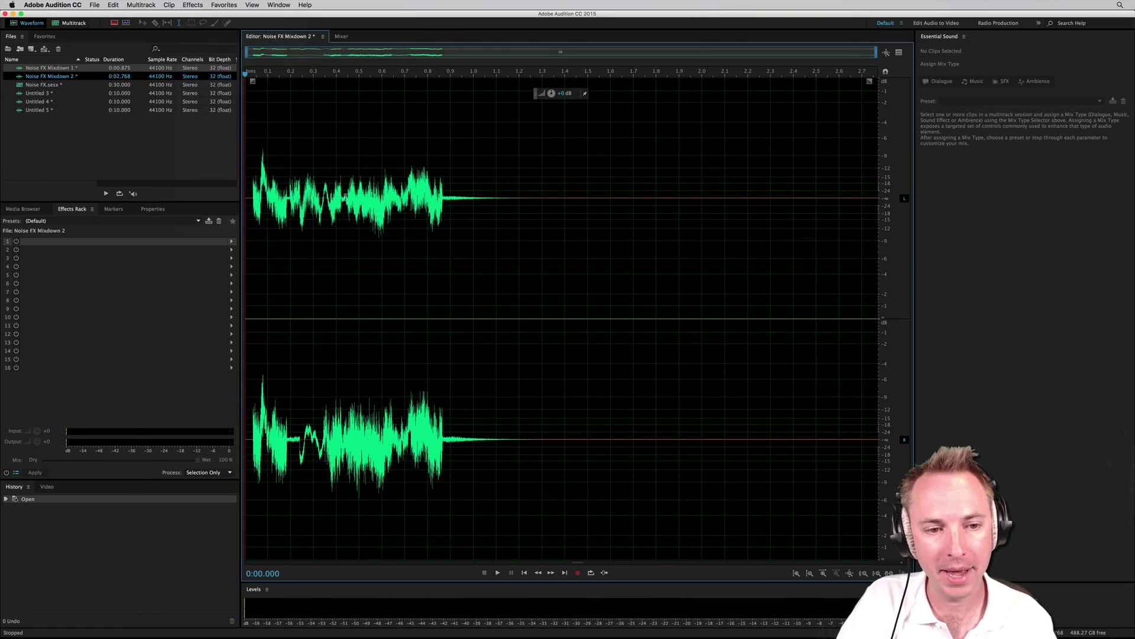
pyautogui.click(521, 278)
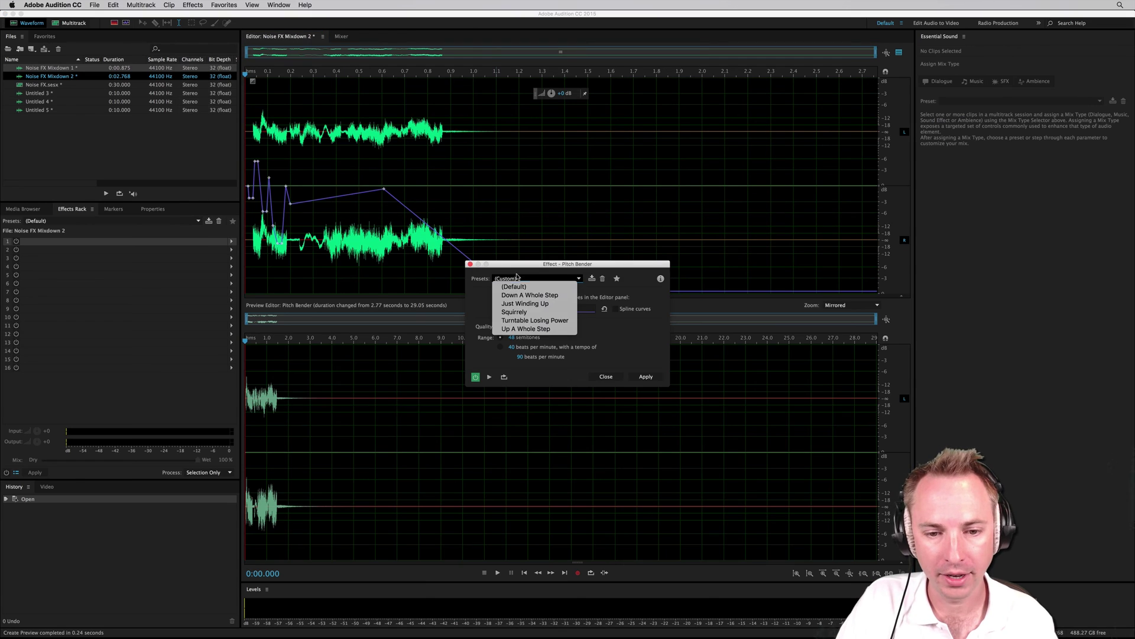
pyautogui.click(532, 319)
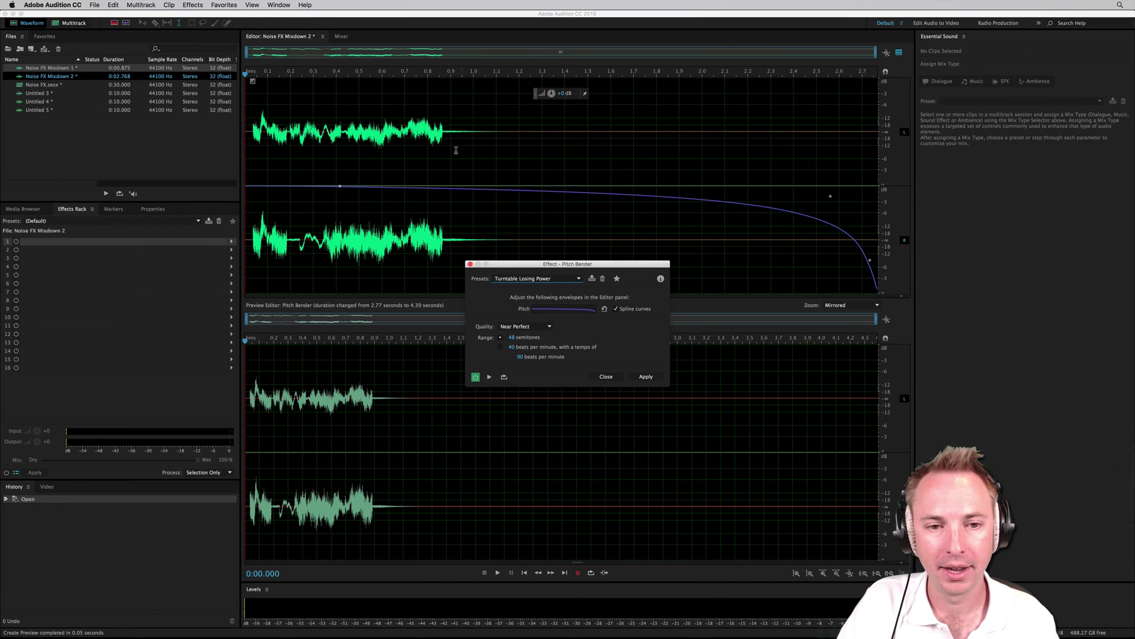
pyautogui.press('space')
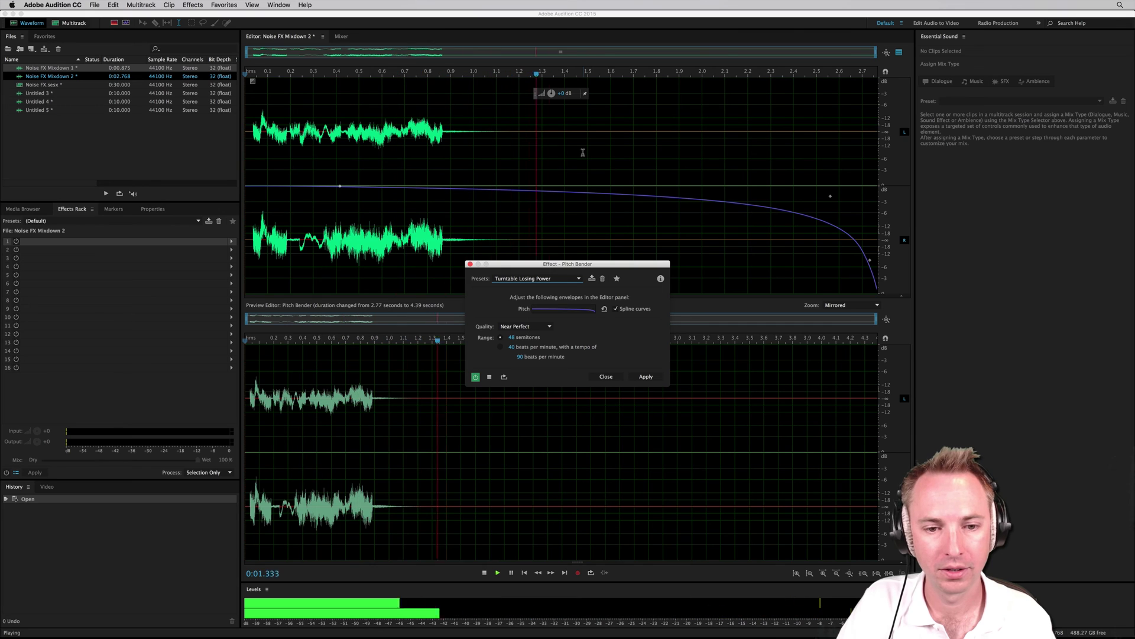
pyautogui.press('space')
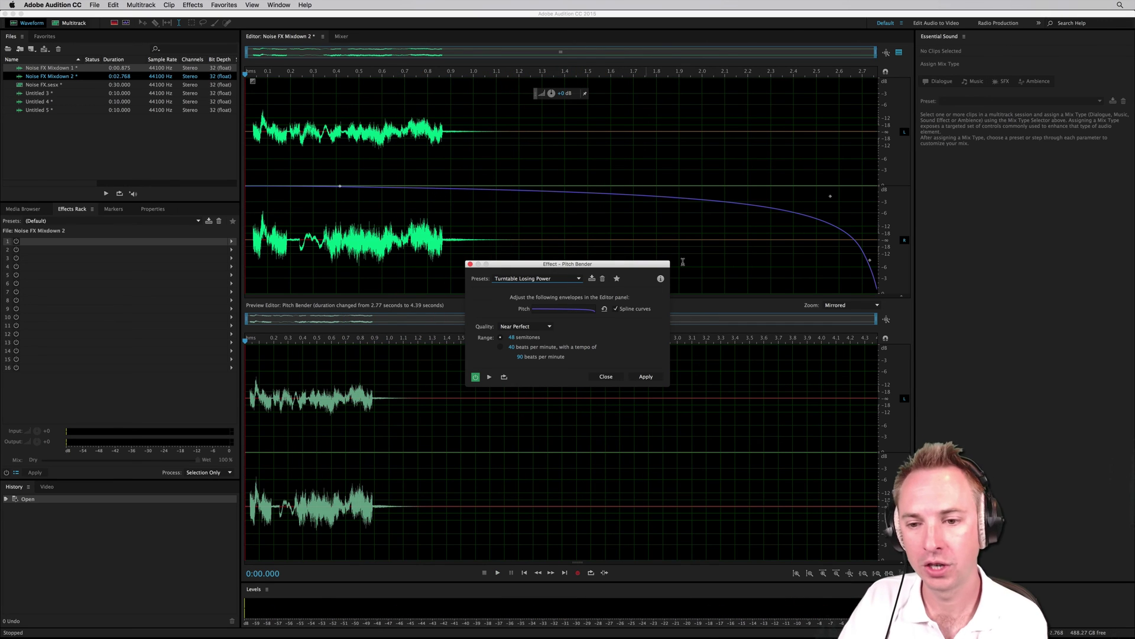
# Delete the trailing silence from Noise FX Mixdown 2, leaving 1.385 s of audio.
pyautogui.moveTo(548, 151); pyautogui.dragTo(876, 155)
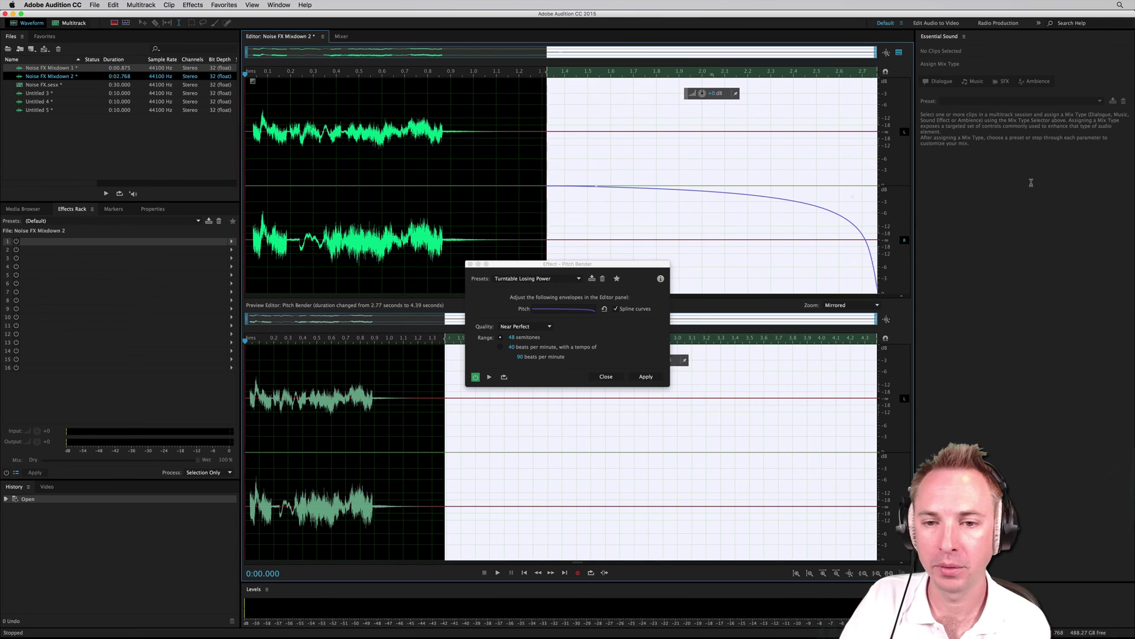
pyautogui.press('Delete')
pyautogui.press('space')
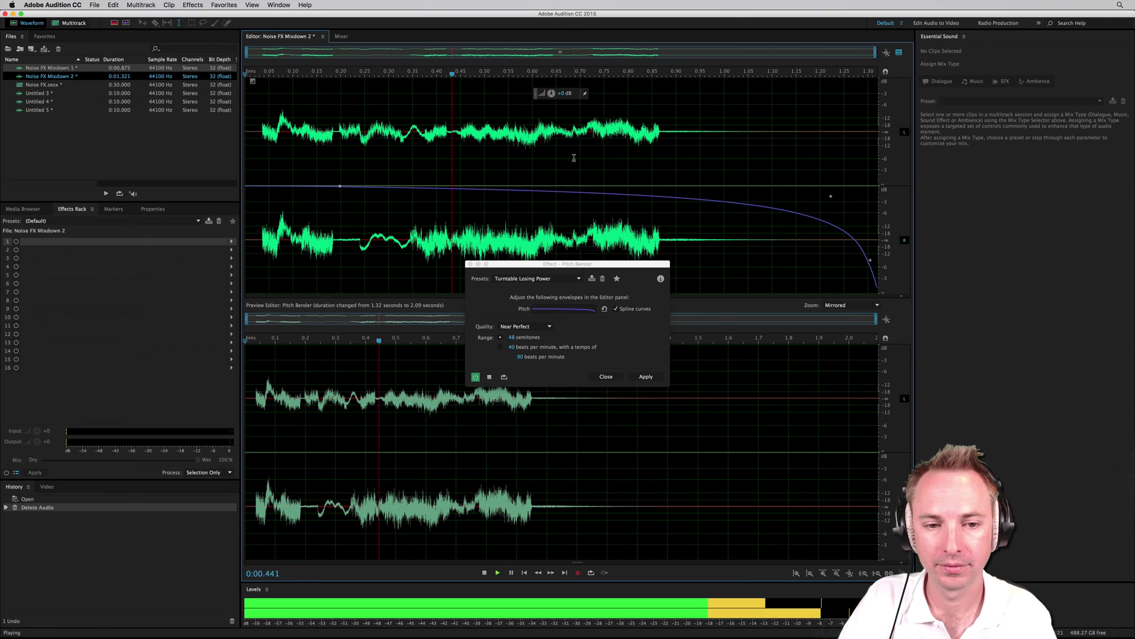
pyautogui.press('space')
pyautogui.moveTo(665, 155); pyautogui.dragTo(876, 155)
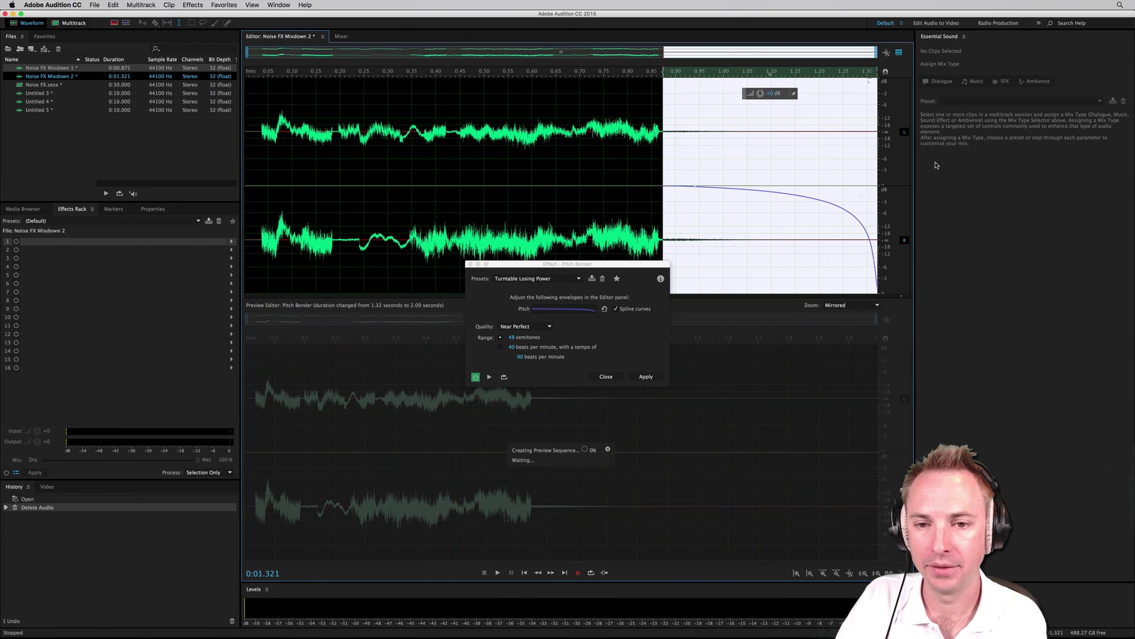
pyautogui.press('Delete')
pyautogui.press('space')
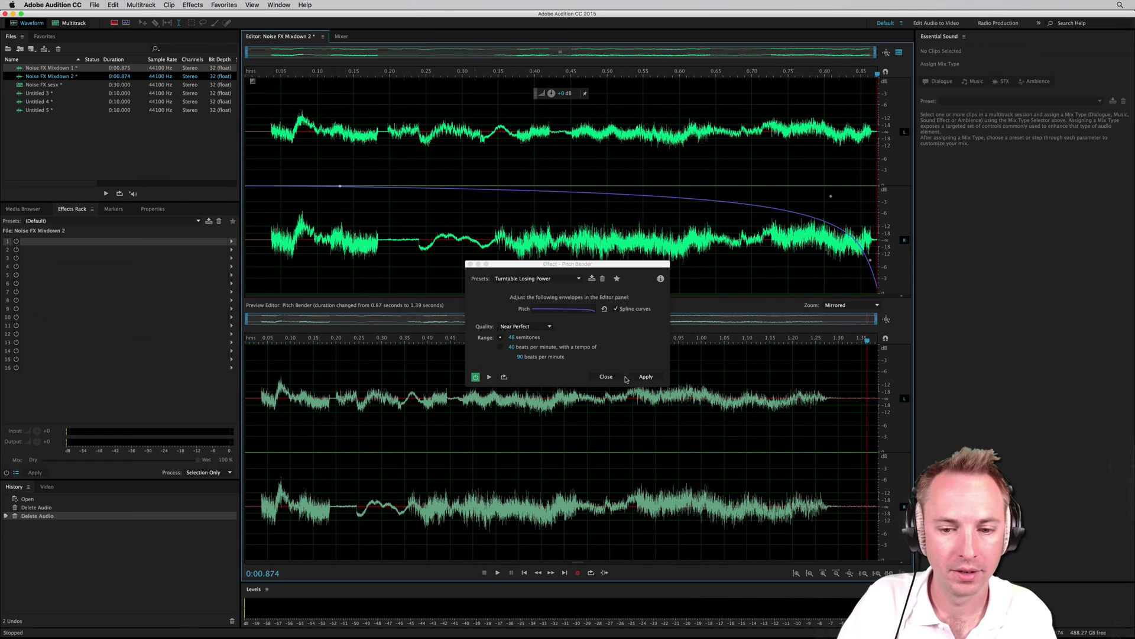
pyautogui.click(654, 383)
pyautogui.click(646, 377)
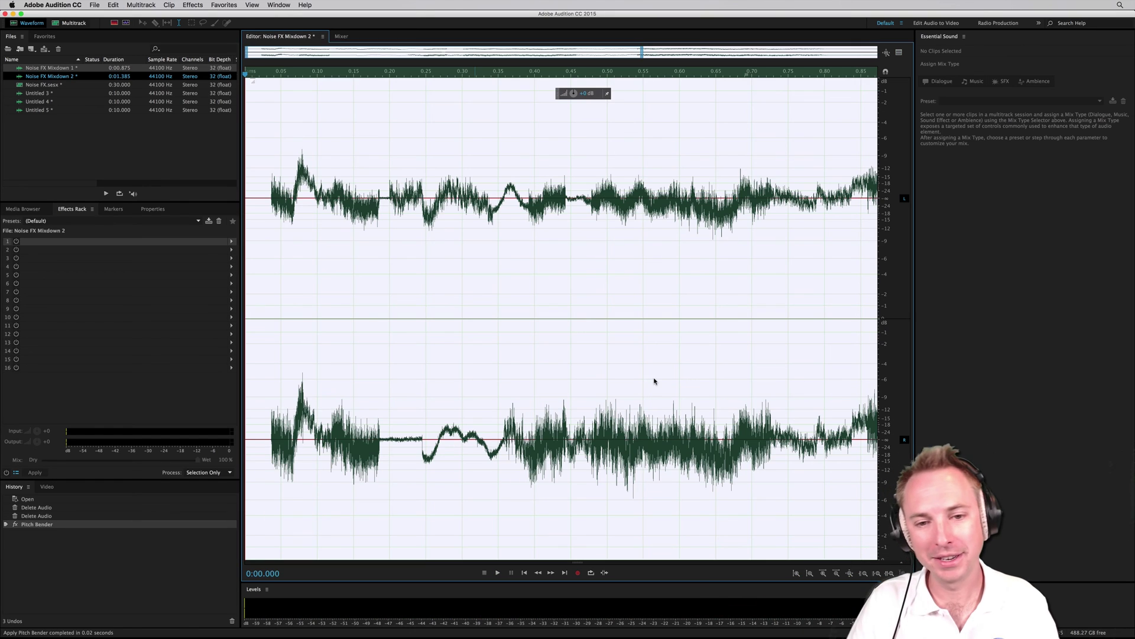
pyautogui.press('space')
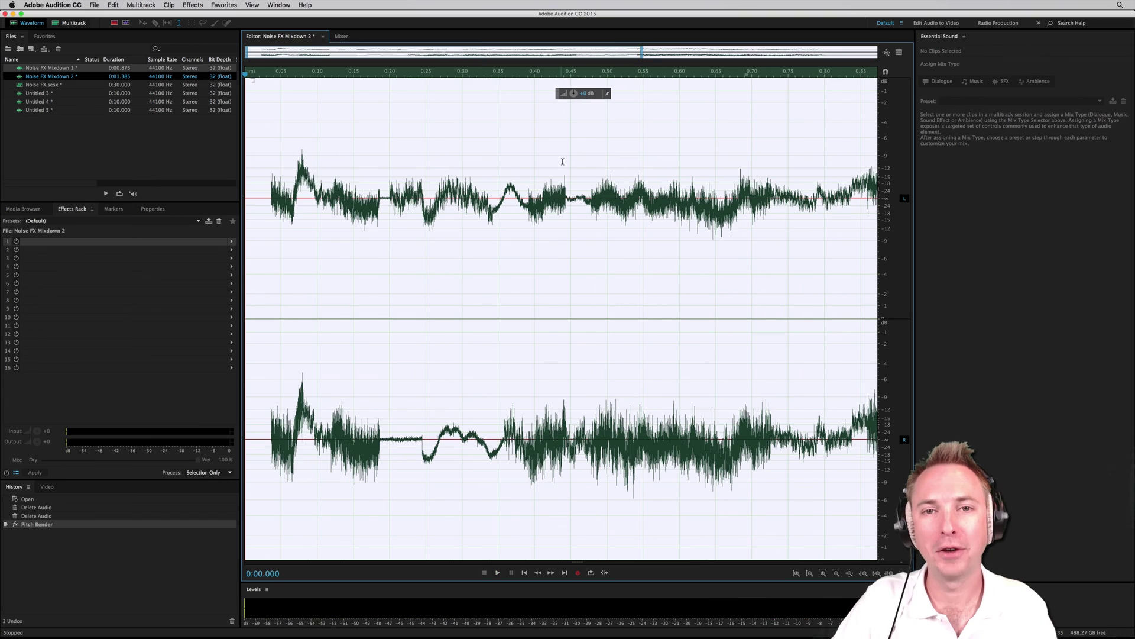
pyautogui.scroll(-3, 515, 68)
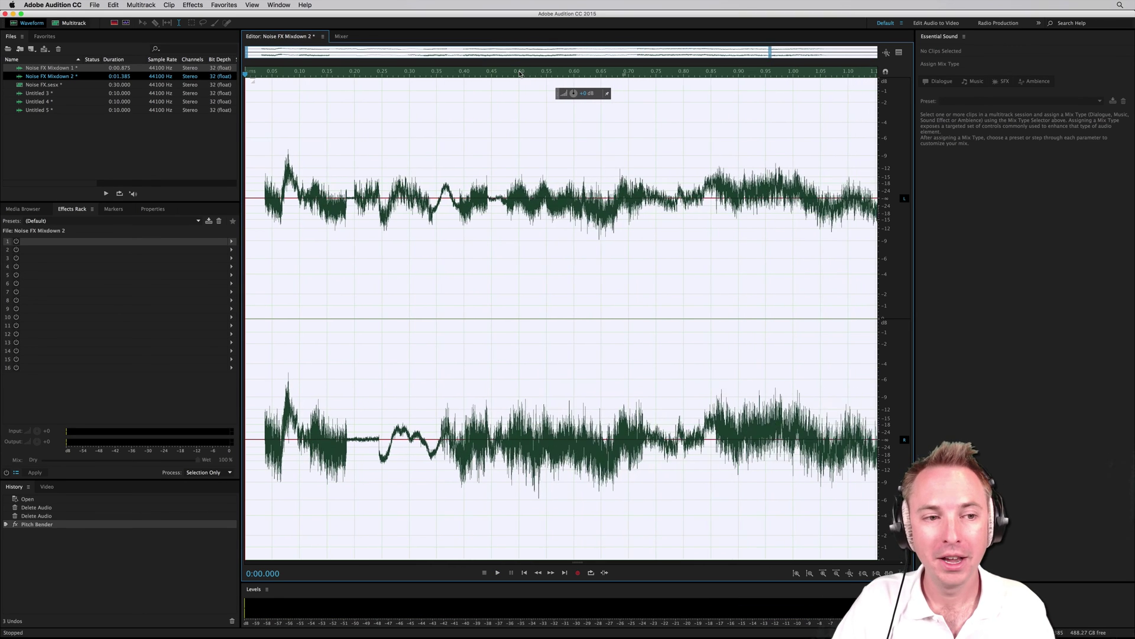
pyautogui.click(453, 134)
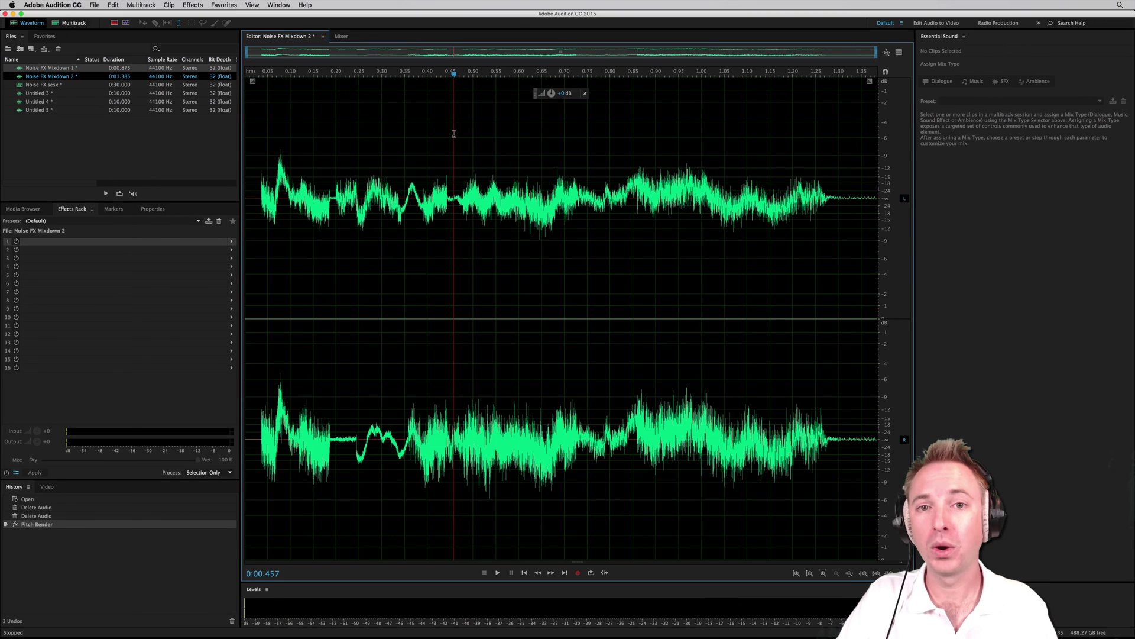